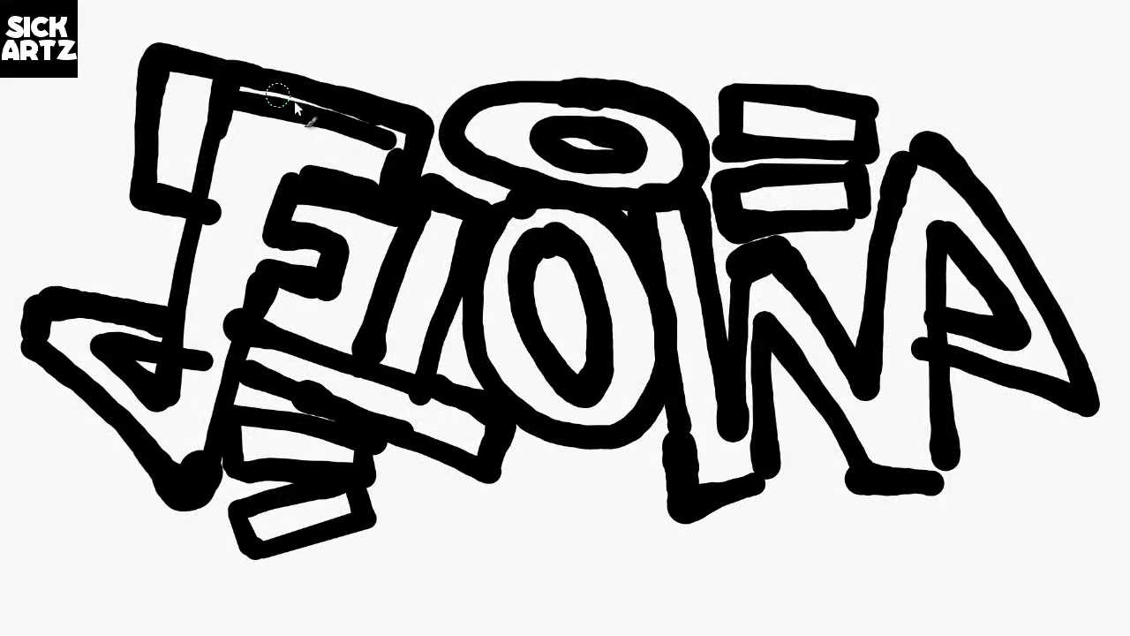
Paint orange across the top and left side of the F
mouse_move(401, 141)
left_mouse_down()
mouse_move(162, 346)
mouse_move(50, 323)
mouse_move(189, 450)
mouse_move(92, 328)
mouse_move(297, 386)
mouse_move(76, 323)
mouse_move(461, 423)
mouse_move(254, 265)
mouse_move(397, 209)
mouse_move(235, 111)
mouse_move(205, 146)
mouse_move(220, 192)
left_mouse_up()
Fill the F stem, the L stem and the lower blocks orange
left_click_drag(226, 309, 181, 351)
mouse_move(422, 205)
left_mouse_down()
mouse_move(429, 221)
mouse_move(440, 206)
mouse_move(391, 300)
mouse_move(429, 294)
mouse_move(446, 227)
left_mouse_up()
mouse_move(277, 450)
left_mouse_down()
mouse_move(353, 459)
mouse_move(247, 430)
mouse_move(356, 457)
left_mouse_up()
mouse_move(263, 527)
left_mouse_down()
mouse_move(270, 573)
mouse_move(252, 534)
mouse_move(340, 531)
left_mouse_up()
Fill the O, the top oval and the W's strokes yellow
mouse_move(552, 211)
left_mouse_down()
mouse_move(517, 391)
mouse_move(567, 222)
mouse_move(607, 267)
mouse_move(639, 371)
mouse_move(636, 410)
left_mouse_up()
mouse_move(585, 157)
left_mouse_down()
mouse_move(585, 182)
mouse_move(541, 158)
left_mouse_up()
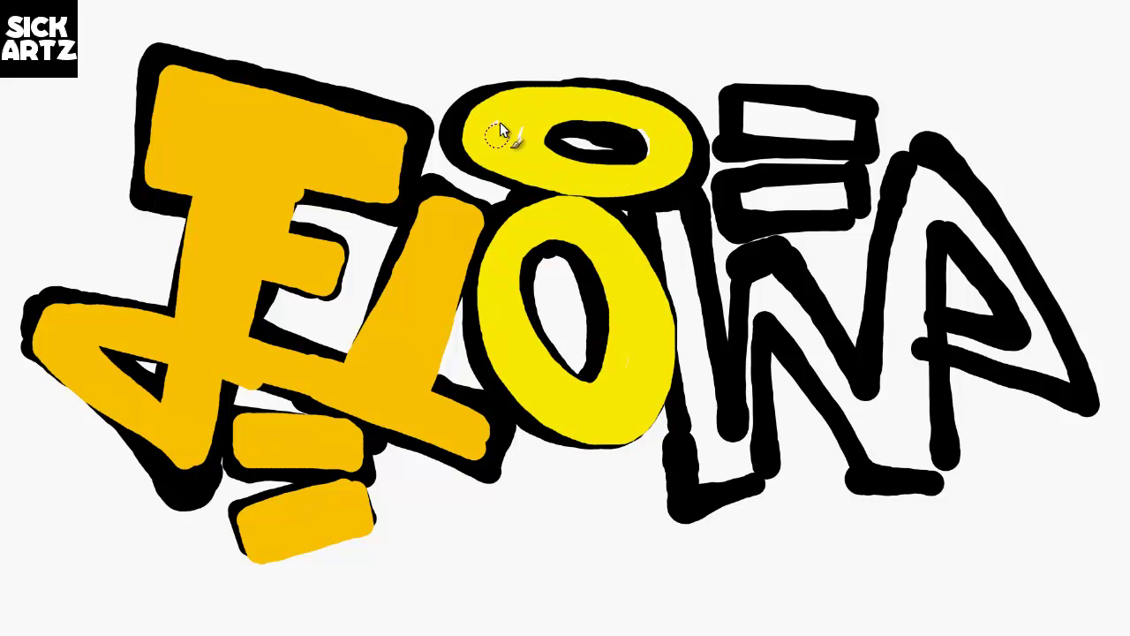
mouse_move(668, 228)
left_mouse_down()
mouse_move(777, 459)
mouse_move(883, 468)
left_mouse_up()
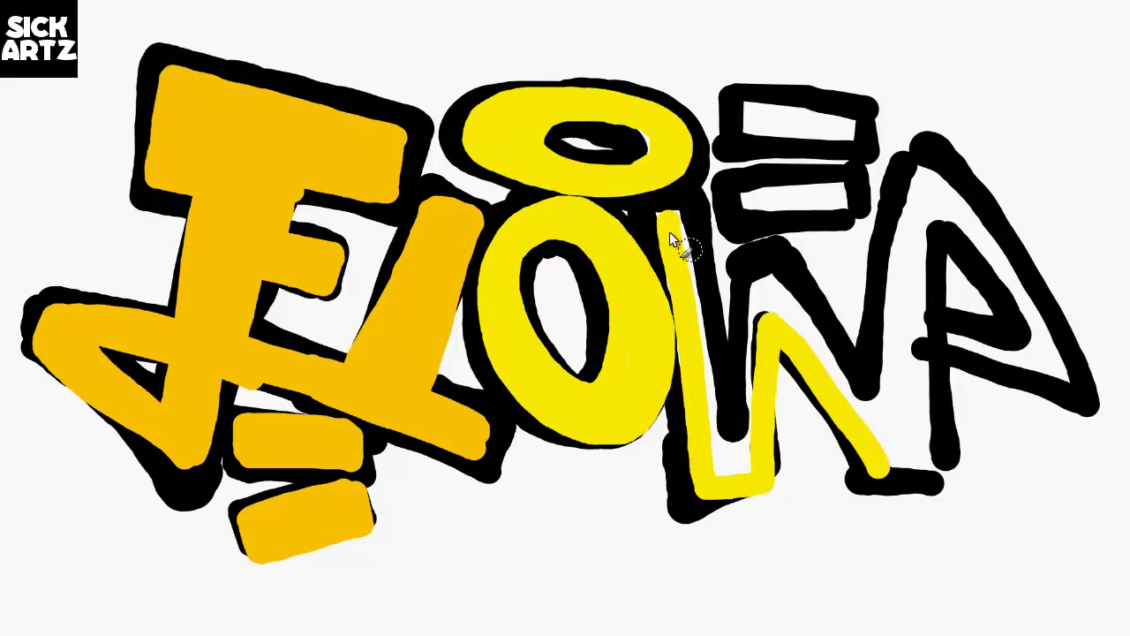
left_click_drag(693, 207, 727, 452)
mouse_move(682, 234)
left_mouse_down()
mouse_move(768, 265)
mouse_move(801, 349)
mouse_move(757, 425)
left_mouse_up()
Fill the last letter's right stroke and the bars above the W yellow, then outline the F's notch black
mouse_move(922, 168)
left_mouse_down()
mouse_move(868, 401)
mouse_move(933, 253)
mouse_move(1060, 389)
mouse_move(941, 209)
mouse_move(904, 406)
mouse_move(919, 334)
left_mouse_up()
mouse_move(750, 217)
left_mouse_down()
mouse_move(832, 222)
mouse_move(751, 221)
mouse_move(821, 196)
left_mouse_up()
left_click_drag(749, 128, 843, 128)
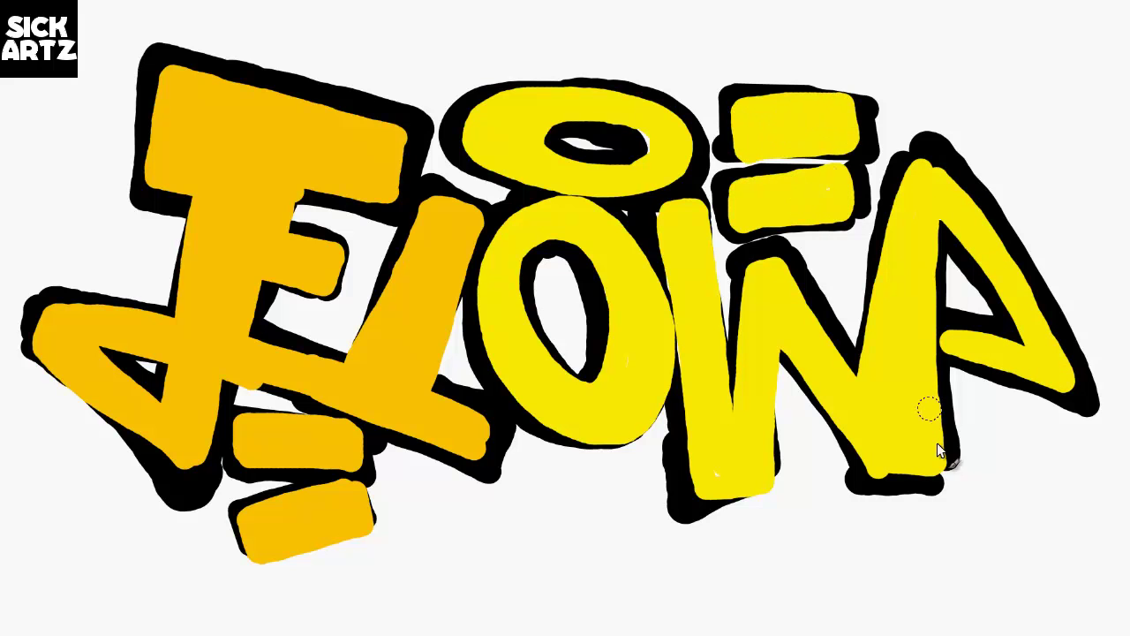
mouse_move(371, 190)
left_mouse_down()
mouse_move(303, 247)
mouse_move(290, 277)
mouse_move(331, 353)
left_mouse_up()
Paint thick black outlines around the F's lower arm, notch and left stem
mouse_move(300, 208)
left_mouse_down()
mouse_move(328, 219)
mouse_move(317, 309)
mouse_move(336, 320)
mouse_move(336, 222)
mouse_move(381, 214)
mouse_move(416, 101)
mouse_move(157, 40)
mouse_move(182, 222)
mouse_move(121, 203)
mouse_move(182, 245)
mouse_move(171, 323)
left_mouse_up()
mouse_move(182, 257)
left_mouse_down()
mouse_move(168, 406)
mouse_move(156, 270)
mouse_move(157, 394)
mouse_move(155, 305)
mouse_move(22, 358)
mouse_move(156, 298)
mouse_move(30, 371)
mouse_move(168, 497)
left_mouse_up()
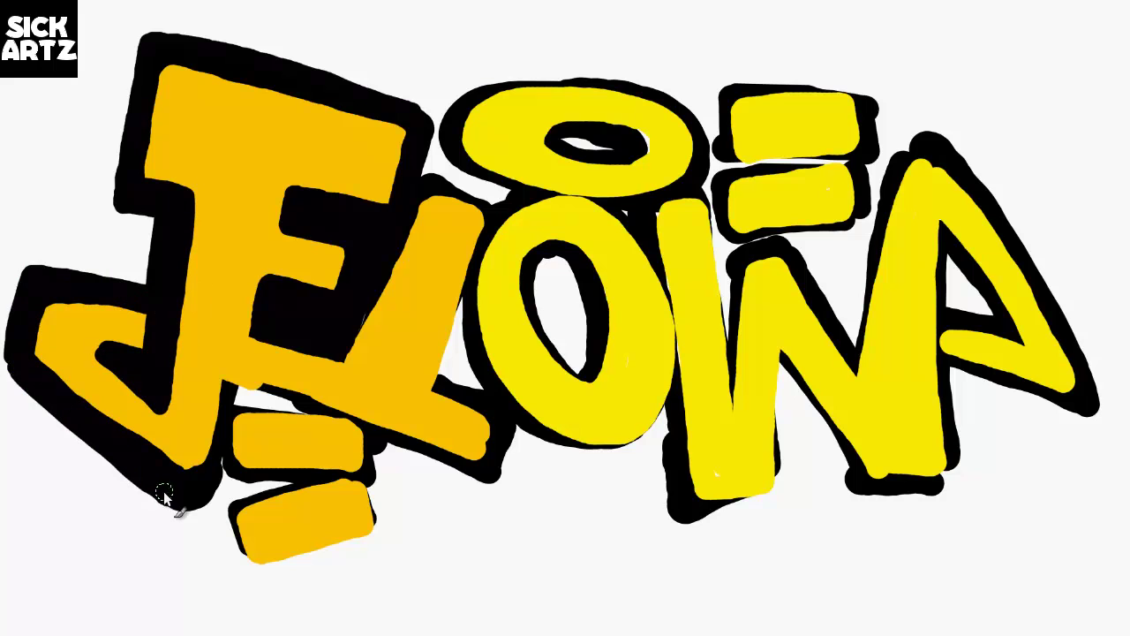
left_click_drag(144, 362, 84, 346)
mouse_move(225, 388)
left_mouse_down()
mouse_move(212, 455)
mouse_move(226, 394)
left_mouse_up()
mouse_move(328, 298)
left_mouse_down()
mouse_move(239, 365)
mouse_move(231, 275)
mouse_move(247, 297)
mouse_move(193, 494)
left_mouse_up()
Thicken the black outlines around the L's stem and bar, filling the gap before the O
mouse_move(239, 391)
left_mouse_down()
mouse_move(485, 446)
mouse_move(264, 393)
left_mouse_up()
mouse_move(409, 188)
left_mouse_down()
mouse_move(441, 383)
mouse_move(466, 353)
left_mouse_up()
left_click_drag(487, 411, 511, 459)
left_click_drag(265, 415, 512, 461)
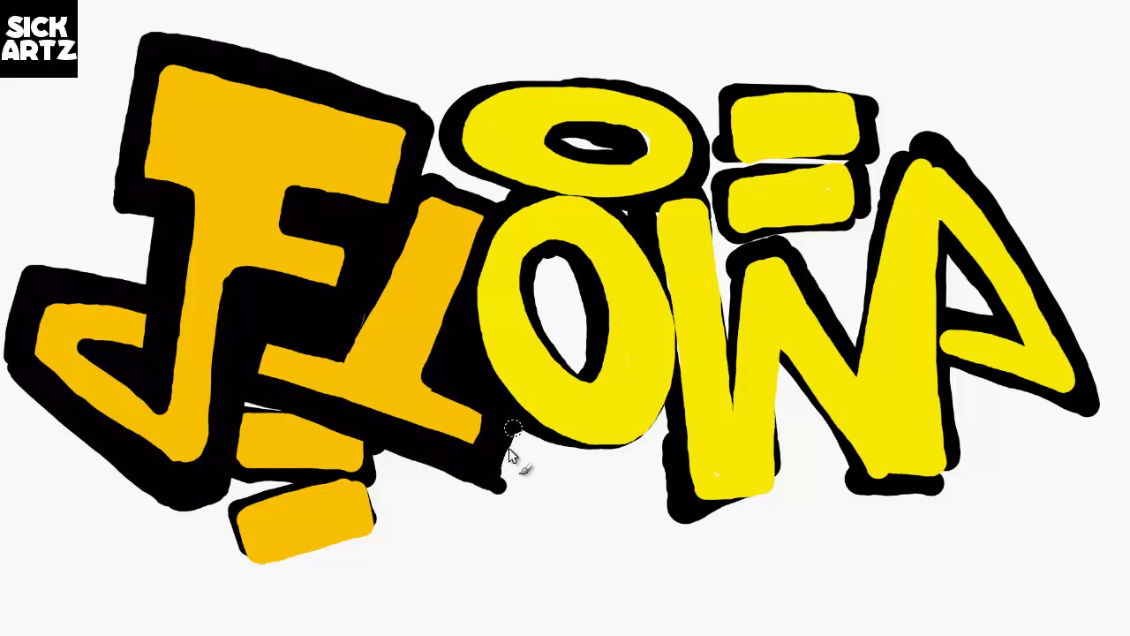
left_click_drag(476, 212, 419, 384)
left_click_drag(420, 176, 509, 205)
mouse_move(423, 205)
left_mouse_down()
mouse_move(365, 369)
mouse_move(476, 208)
left_mouse_up()
Fill the O's hole and the top oval's center black and outline the top oval
left_click_drag(530, 298, 600, 282)
mouse_move(538, 353)
left_mouse_down()
mouse_move(547, 256)
mouse_move(592, 362)
left_mouse_up()
mouse_move(583, 300)
left_mouse_down()
mouse_move(565, 370)
mouse_move(520, 221)
left_mouse_up()
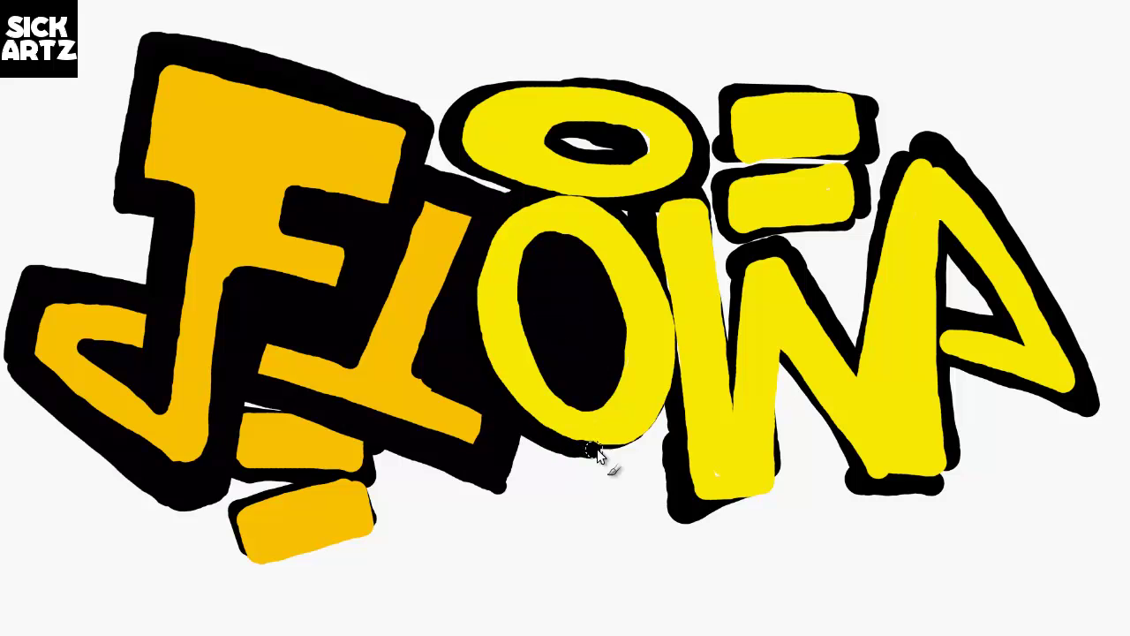
mouse_move(482, 365)
left_mouse_down()
mouse_move(612, 471)
mouse_move(677, 434)
mouse_move(504, 481)
left_mouse_up()
left_click_drag(556, 124, 636, 128)
mouse_move(534, 163)
left_mouse_down()
mouse_move(618, 181)
mouse_move(538, 114)
mouse_move(653, 163)
left_mouse_up()
mouse_move(552, 128)
left_mouse_down()
mouse_move(580, 89)
mouse_move(560, 215)
mouse_move(595, 76)
mouse_move(448, 148)
mouse_move(687, 78)
mouse_move(710, 201)
left_mouse_up()
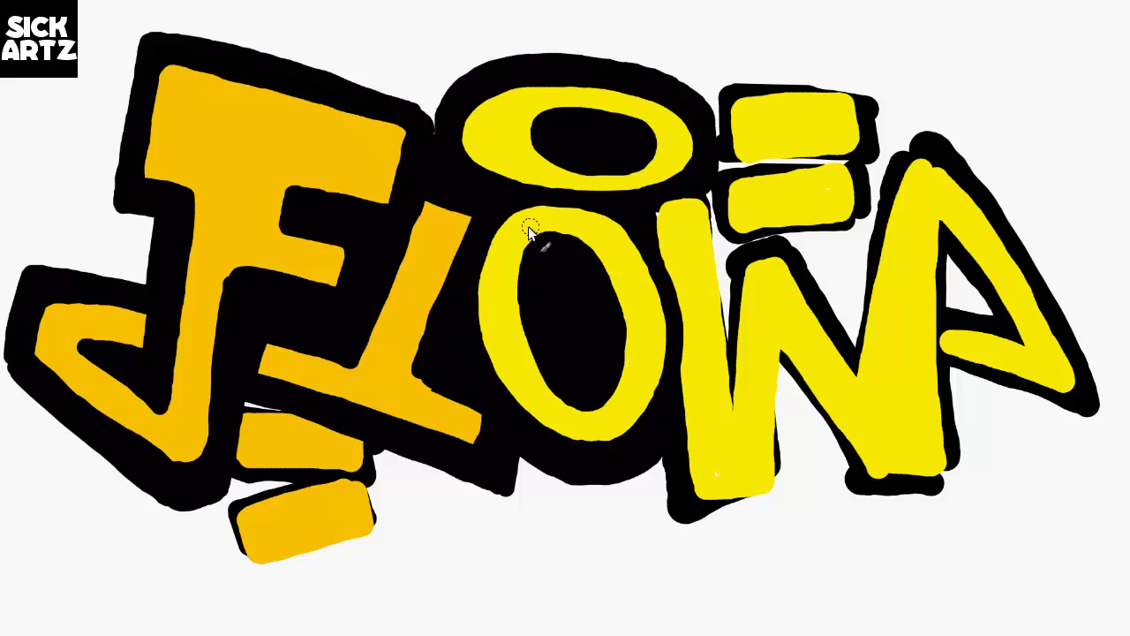
Trace thick black outlines along the W's edges, inner diagonal and legs
mouse_move(660, 217)
left_mouse_down()
mouse_move(676, 530)
mouse_move(777, 500)
left_mouse_up()
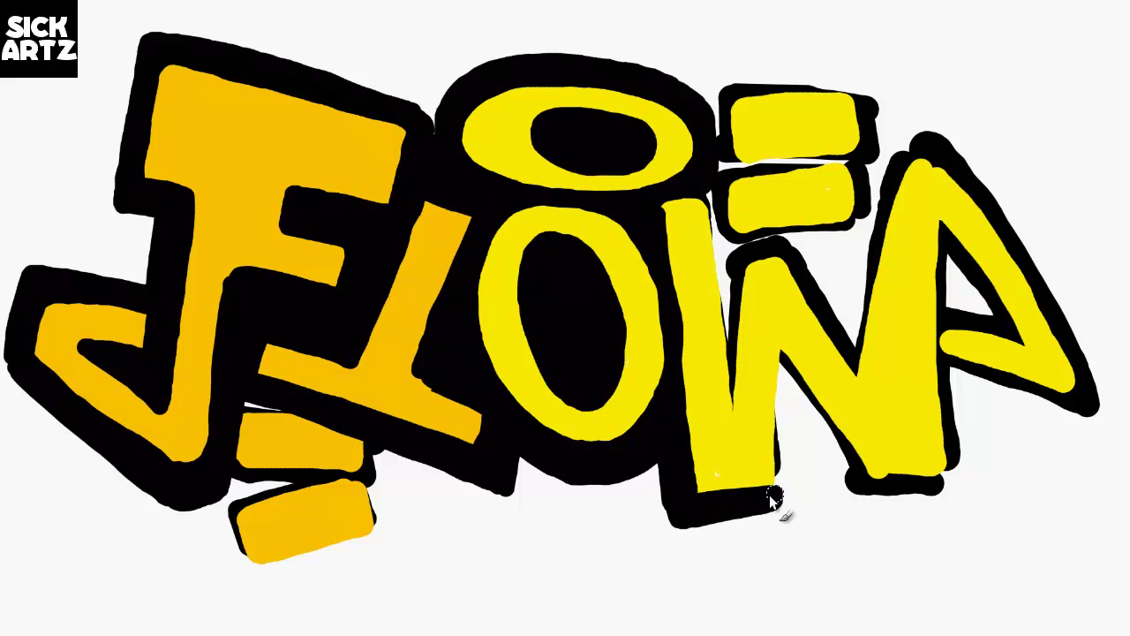
left_click_drag(738, 415, 726, 239)
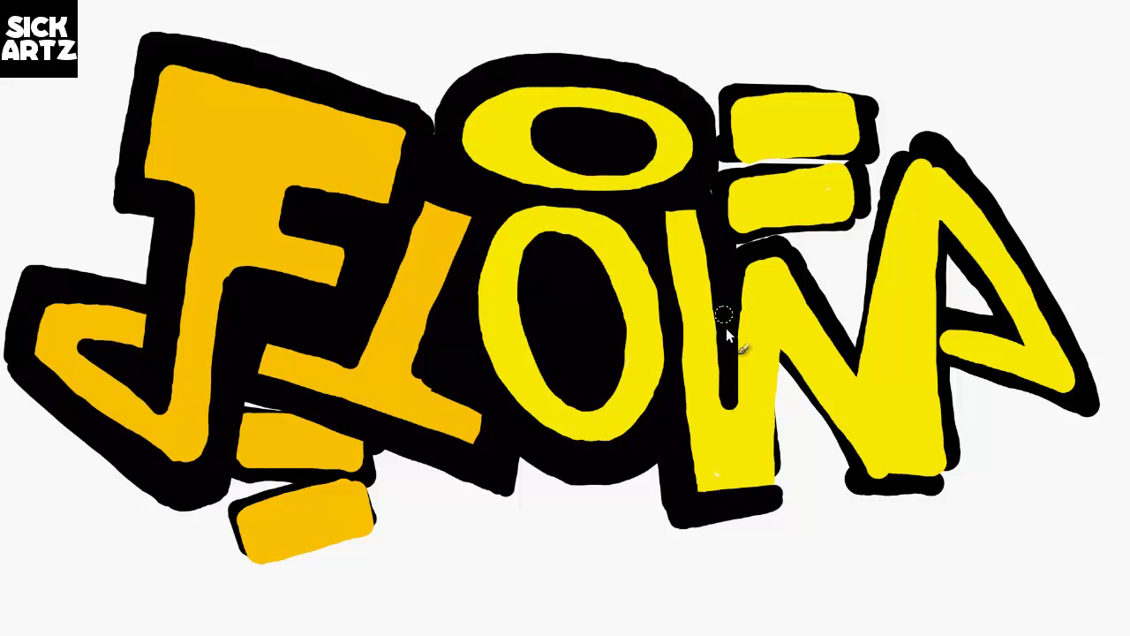
mouse_move(737, 415)
left_mouse_down()
mouse_move(741, 274)
mouse_move(883, 319)
mouse_move(908, 140)
left_mouse_up()
mouse_move(786, 234)
left_mouse_down()
mouse_move(869, 223)
mouse_move(802, 244)
mouse_move(876, 344)
left_mouse_up()
mouse_move(785, 375)
left_mouse_down()
mouse_move(865, 472)
mouse_move(958, 481)
left_mouse_up()
mouse_move(803, 419)
left_mouse_down()
mouse_move(713, 534)
mouse_move(664, 540)
mouse_move(799, 410)
mouse_move(867, 529)
mouse_move(966, 391)
mouse_move(864, 502)
left_mouse_up()
Thicken the black outline around the last letter's edges, top and tip
mouse_move(953, 466)
left_mouse_down()
mouse_move(927, 223)
mouse_move(944, 315)
mouse_move(939, 373)
mouse_move(1114, 442)
left_mouse_up()
mouse_move(959, 394)
left_mouse_down()
mouse_move(1006, 203)
mouse_move(882, 205)
mouse_move(1117, 442)
left_mouse_up()
mouse_move(946, 309)
left_mouse_down()
mouse_move(935, 253)
mouse_move(1021, 338)
left_mouse_up()
left_click_drag(874, 181, 1024, 216)
left_click_drag(1118, 402, 963, 404)
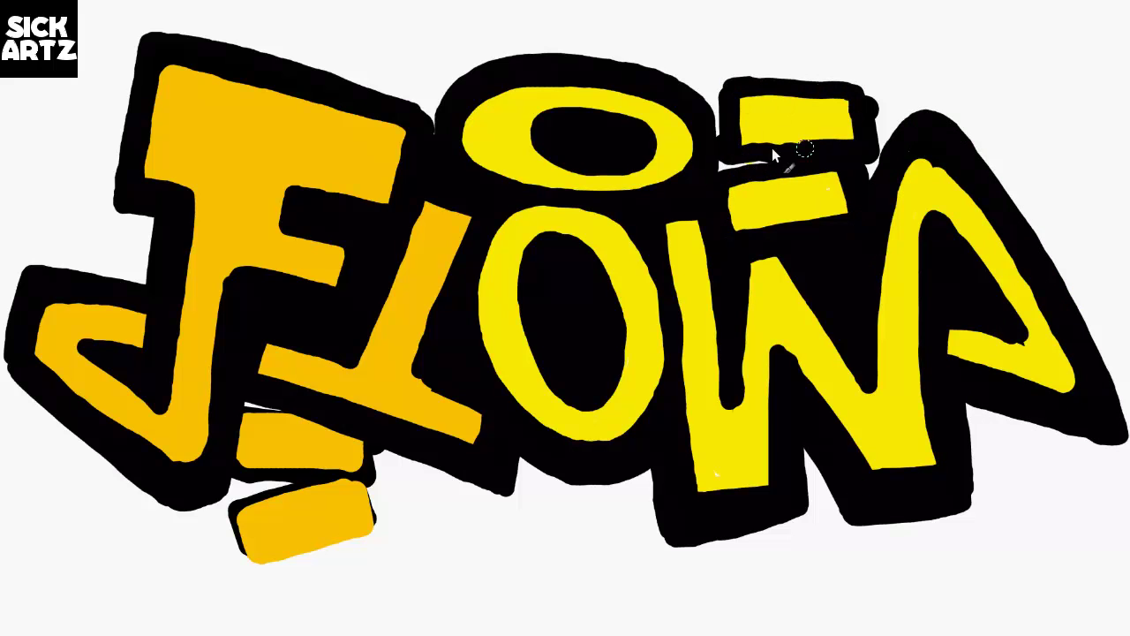
Outline the bar above the W and wrap the lower dot and its bar in thick black
mouse_move(721, 177)
left_mouse_down()
mouse_move(871, 89)
mouse_move(869, 188)
left_mouse_up()
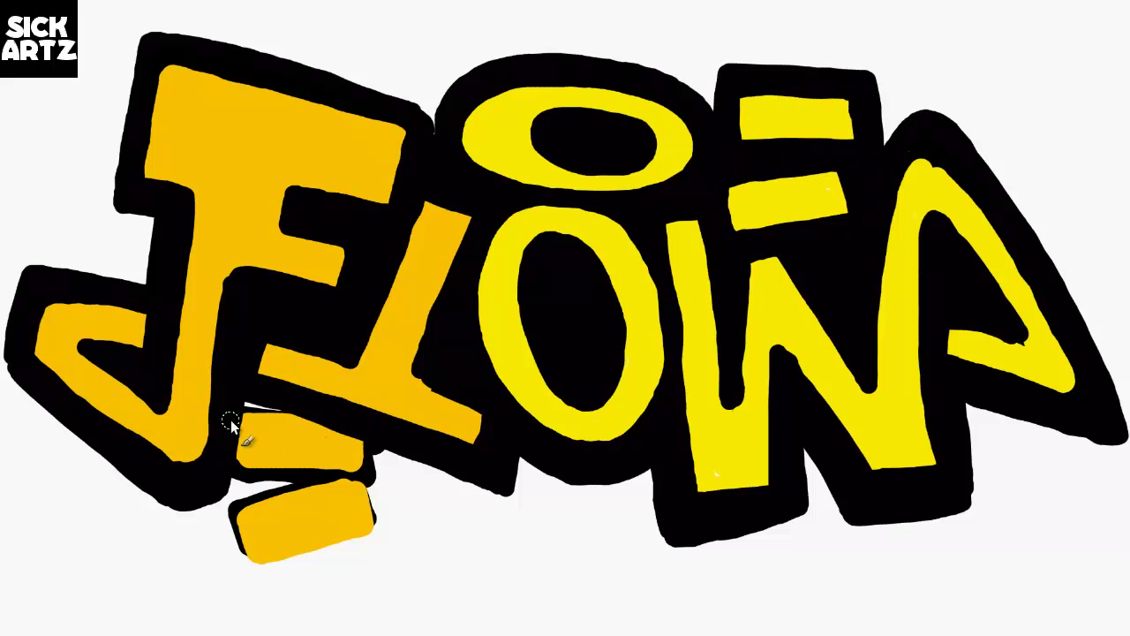
left_click_drag(234, 416, 328, 426)
left_click_drag(336, 485, 264, 415)
mouse_move(349, 483)
left_mouse_down()
mouse_move(225, 526)
mouse_move(375, 543)
mouse_move(233, 482)
mouse_move(232, 517)
left_mouse_up()
mouse_move(388, 548)
left_mouse_down()
mouse_move(373, 492)
mouse_move(393, 446)
left_mouse_up()
left_click_drag(251, 507, 357, 494)
mouse_move(396, 534)
left_mouse_down()
mouse_move(374, 565)
mouse_move(243, 611)
left_mouse_up()
left_click_drag(243, 610, 229, 503)
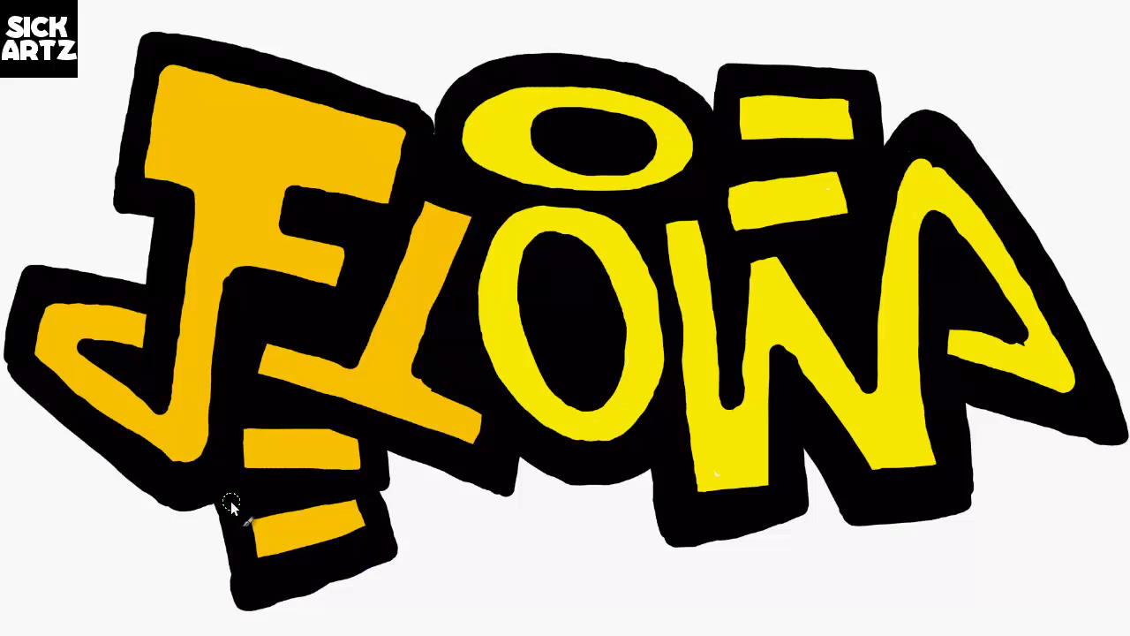
Thicken the outline along the F's top and upper-left side and the last letter's tip
mouse_move(429, 124)
left_mouse_down()
mouse_move(144, 33)
mouse_move(98, 220)
left_mouse_up()
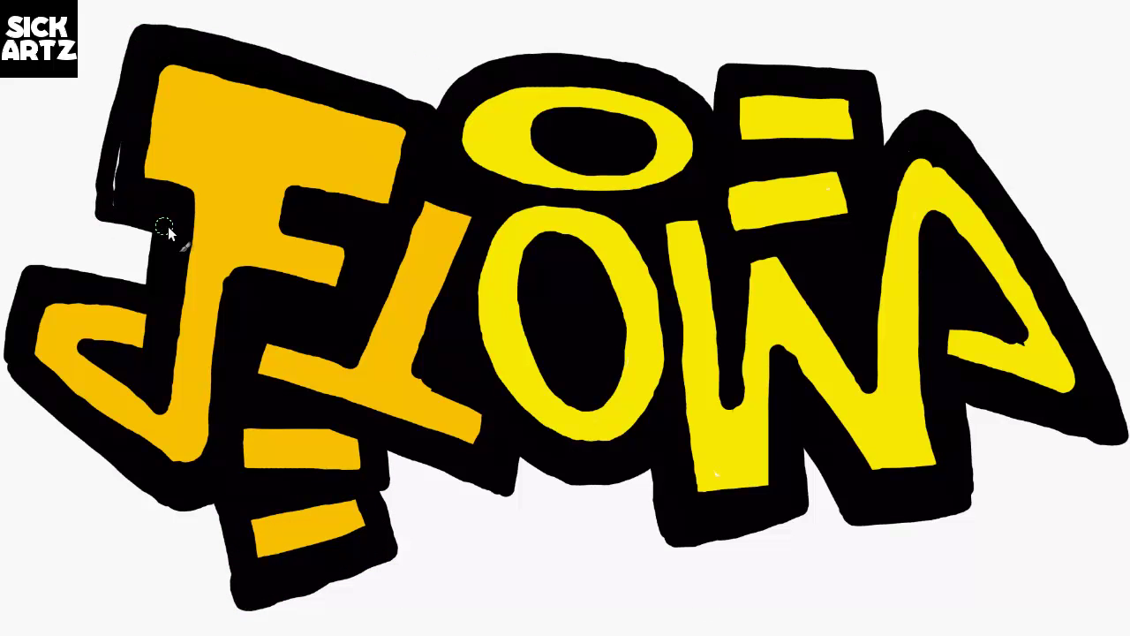
mouse_move(291, 58)
left_mouse_down()
mouse_move(429, 106)
mouse_move(150, 287)
mouse_move(8, 353)
mouse_move(180, 492)
left_mouse_up()
mouse_move(879, 163)
left_mouse_down()
mouse_move(1109, 416)
mouse_move(956, 410)
left_mouse_up()
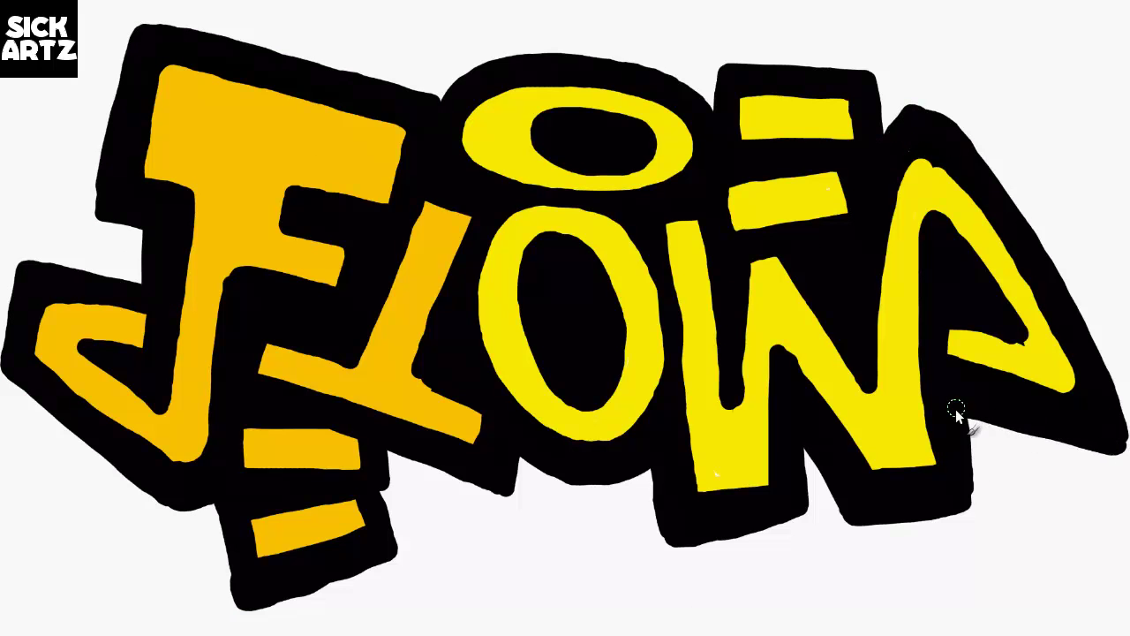
Reshape the F's notch, stem and lower arm and the gap beside the L with orange
left_click_drag(303, 224, 262, 311)
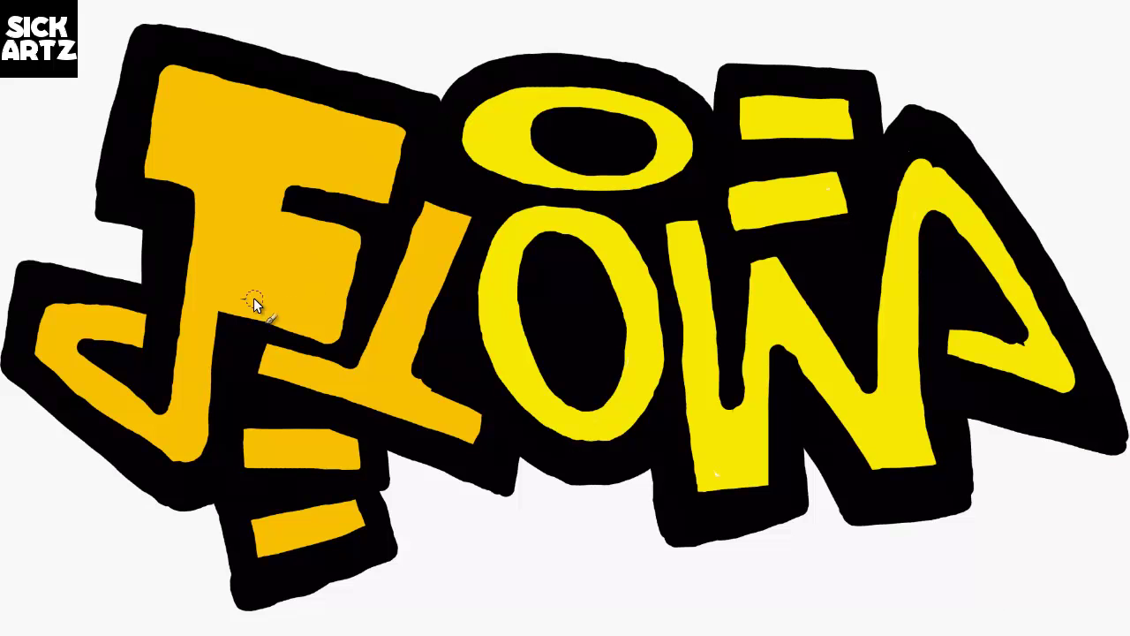
left_click_drag(189, 172, 198, 187)
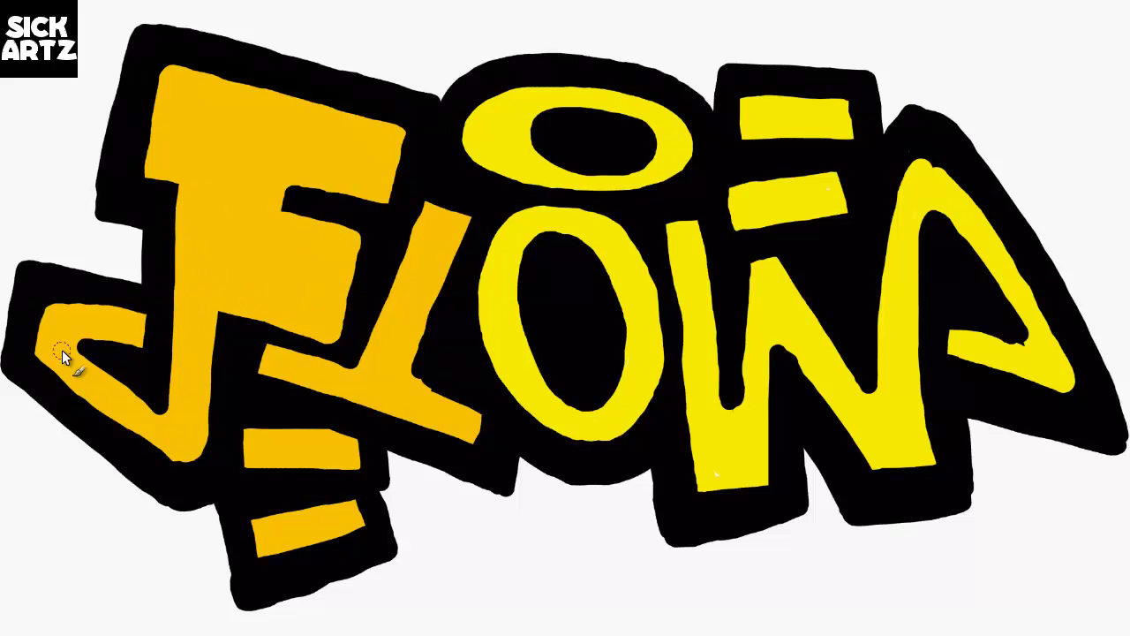
left_click_drag(62, 349, 173, 414)
mouse_move(67, 326)
left_mouse_down()
mouse_move(177, 393)
mouse_move(476, 431)
mouse_move(257, 369)
left_mouse_up()
mouse_move(416, 218)
left_mouse_down()
mouse_move(394, 249)
mouse_move(401, 227)
left_mouse_up()
Shrink the black holes in the O, top o and W with yellow paint
mouse_move(551, 236)
left_mouse_down()
mouse_move(535, 328)
mouse_move(575, 245)
mouse_move(575, 303)
mouse_move(599, 373)
left_mouse_up()
mouse_move(522, 130)
left_mouse_down()
mouse_move(575, 102)
mouse_move(595, 113)
left_mouse_up()
mouse_move(687, 242)
left_mouse_down()
mouse_move(740, 431)
mouse_move(751, 270)
mouse_move(877, 407)
left_mouse_up()
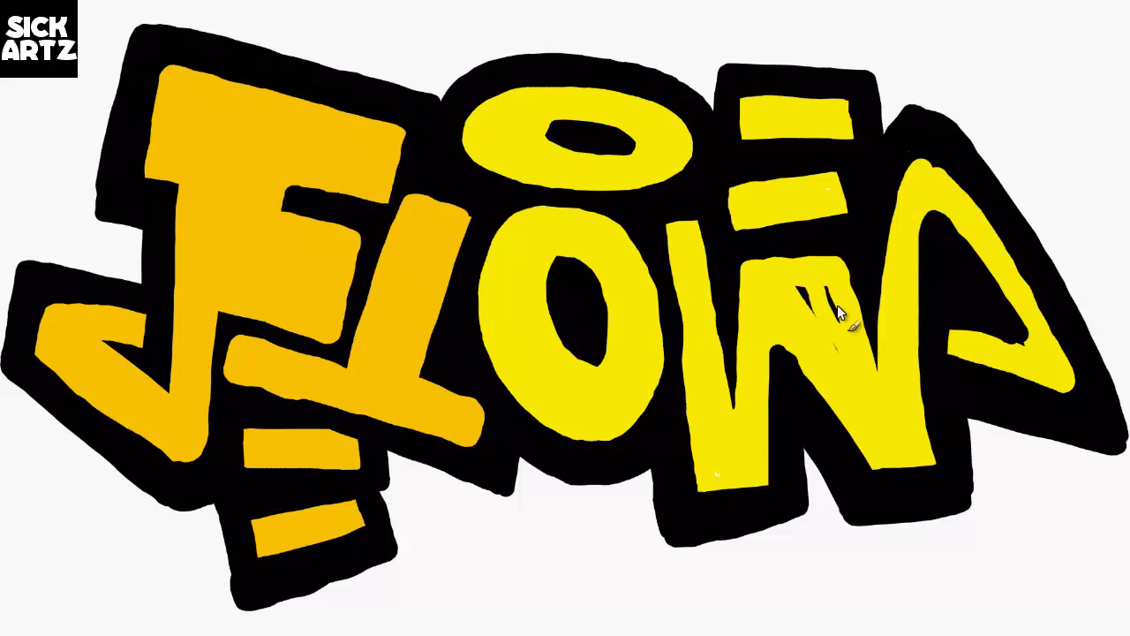
left_click_drag(717, 476, 772, 451)
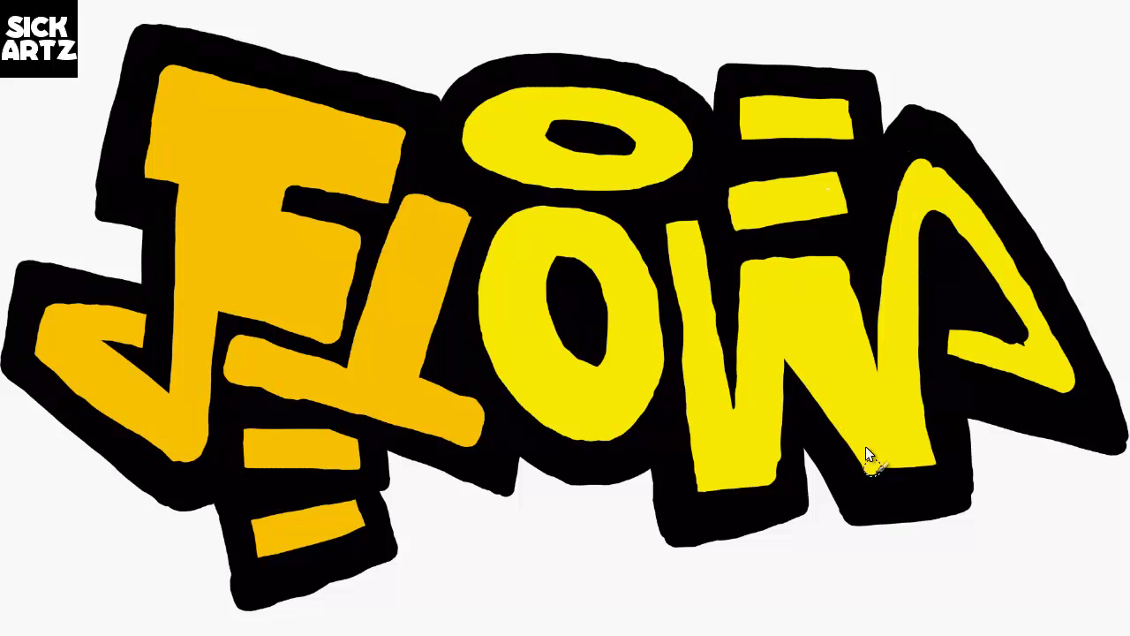
left_click_drag(701, 296, 732, 399)
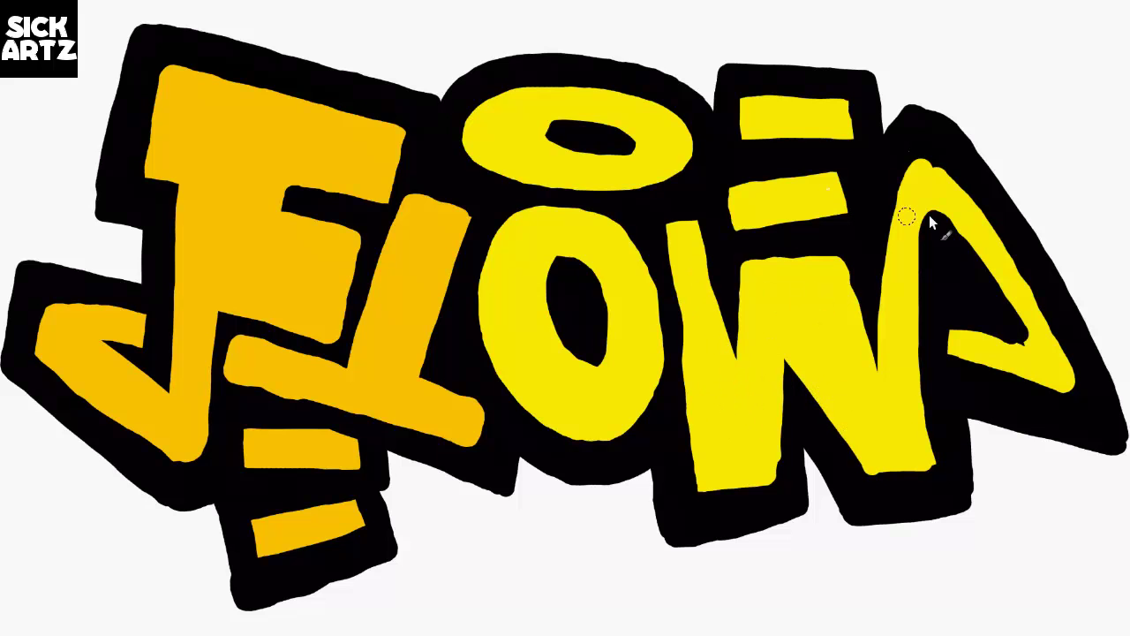
Widen the last letter and the W's top bar with yellow, enlarge the lower orange bar, and thicken nearby outlines
left_click_drag(928, 214, 1027, 345)
left_click_drag(928, 199, 1059, 383)
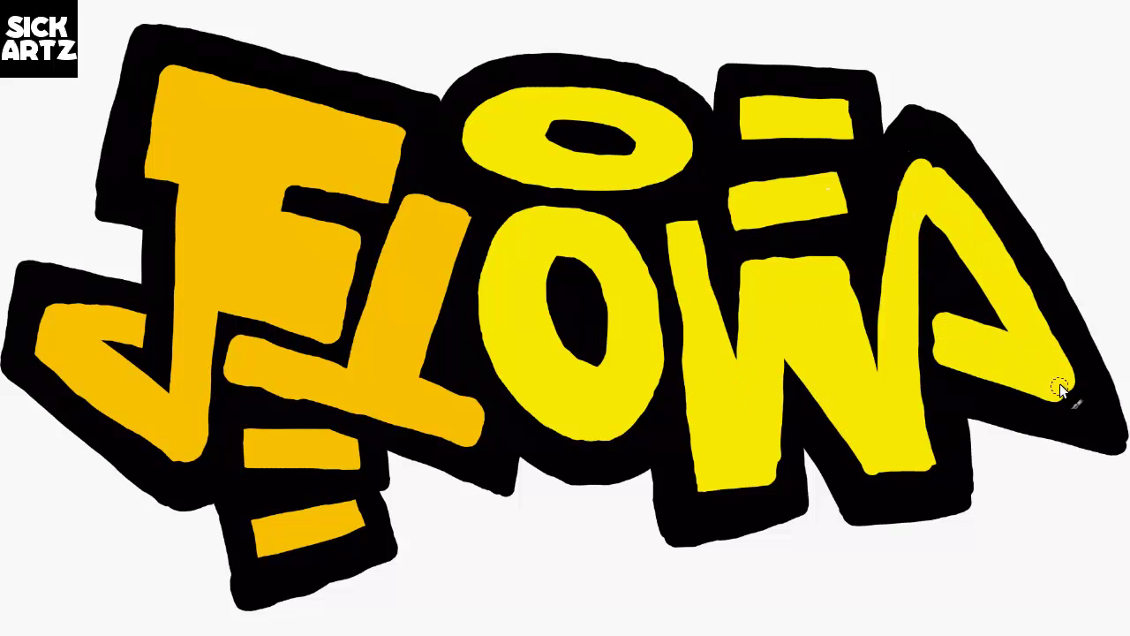
mouse_move(840, 172)
left_mouse_down()
mouse_move(735, 179)
mouse_move(749, 101)
mouse_move(845, 113)
mouse_move(824, 109)
left_mouse_up()
mouse_move(328, 443)
left_mouse_down()
mouse_move(236, 472)
mouse_move(359, 472)
left_mouse_up()
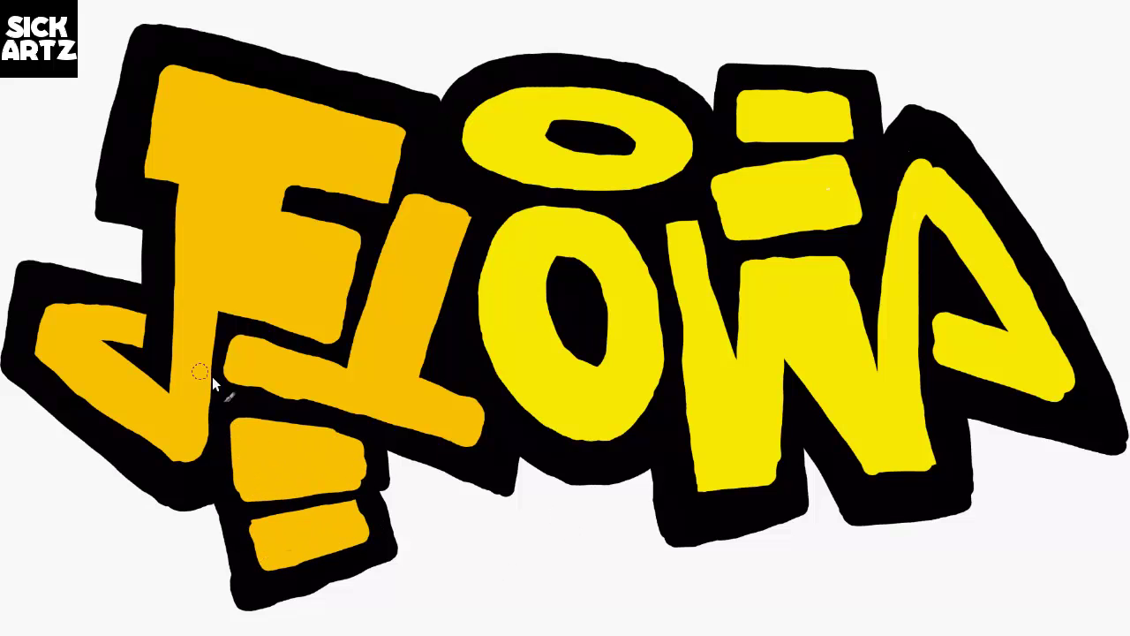
mouse_move(221, 501)
left_mouse_down()
mouse_move(391, 530)
mouse_move(518, 518)
mouse_move(386, 462)
left_mouse_up()
mouse_move(743, 148)
left_mouse_down()
mouse_move(883, 143)
mouse_move(714, 97)
mouse_move(855, 78)
left_mouse_up()
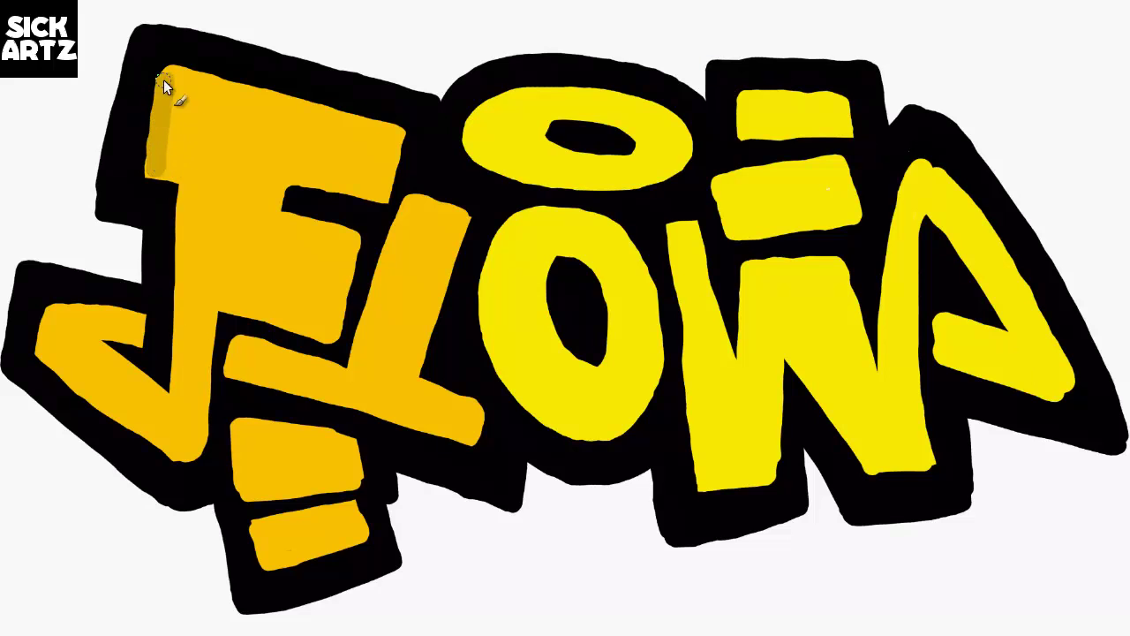
Add darker orange shading along the F's left edge, its lower arm and the L's edge
left_click_drag(163, 79, 181, 294)
left_click_drag(179, 351, 197, 190)
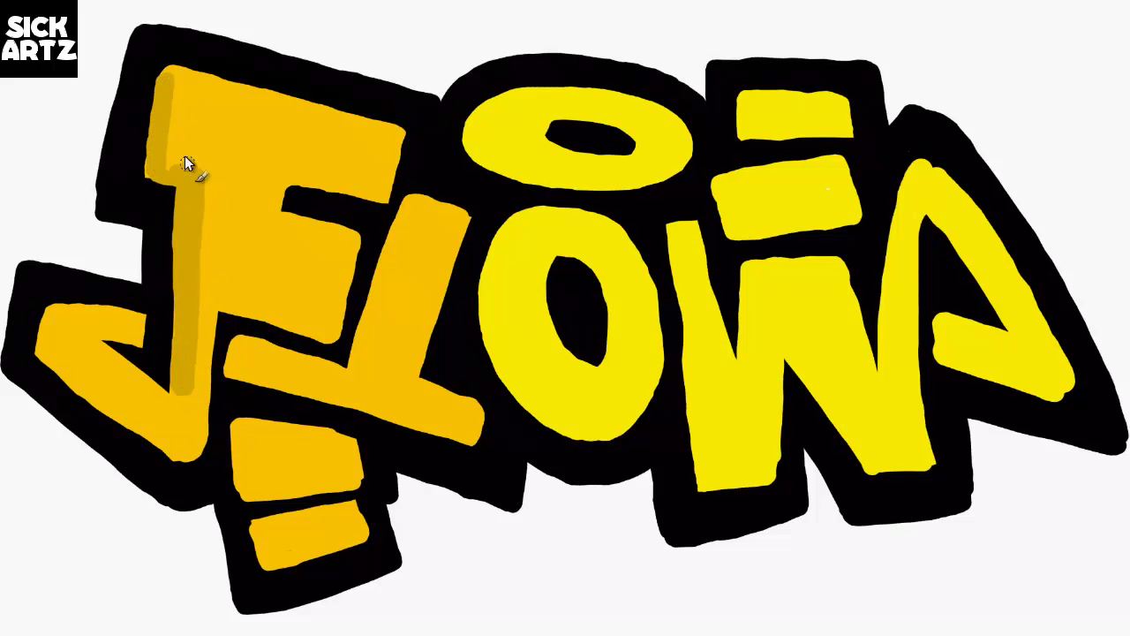
mouse_move(51, 324)
left_mouse_down()
mouse_move(113, 407)
mouse_move(67, 341)
left_mouse_up()
mouse_move(423, 220)
left_mouse_down()
mouse_move(358, 338)
mouse_move(418, 215)
left_mouse_up()
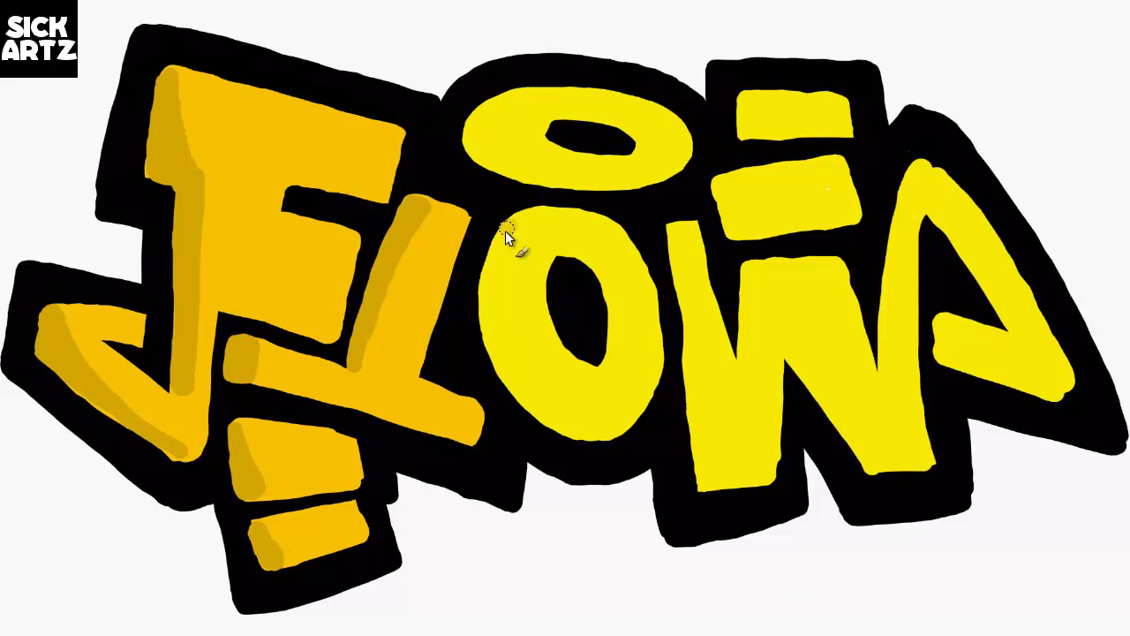
Shade the O's left edge, the W's strokes and the A's edge and crossbar darker yellow
left_click_drag(505, 231, 554, 422)
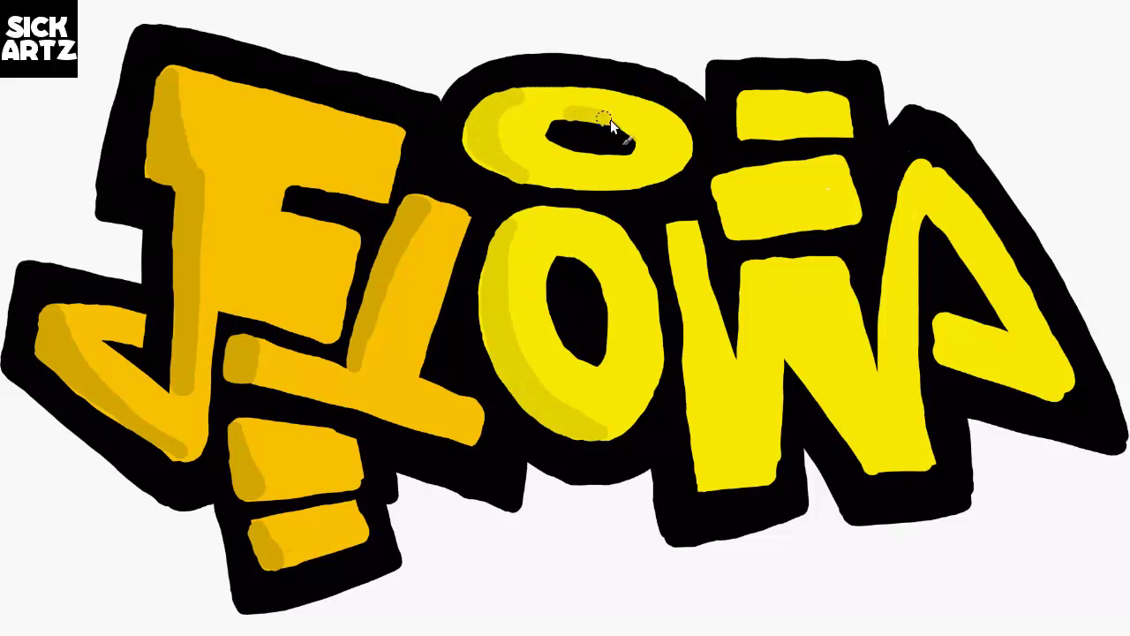
mouse_move(674, 240)
left_mouse_down()
mouse_move(692, 370)
mouse_move(715, 422)
left_mouse_up()
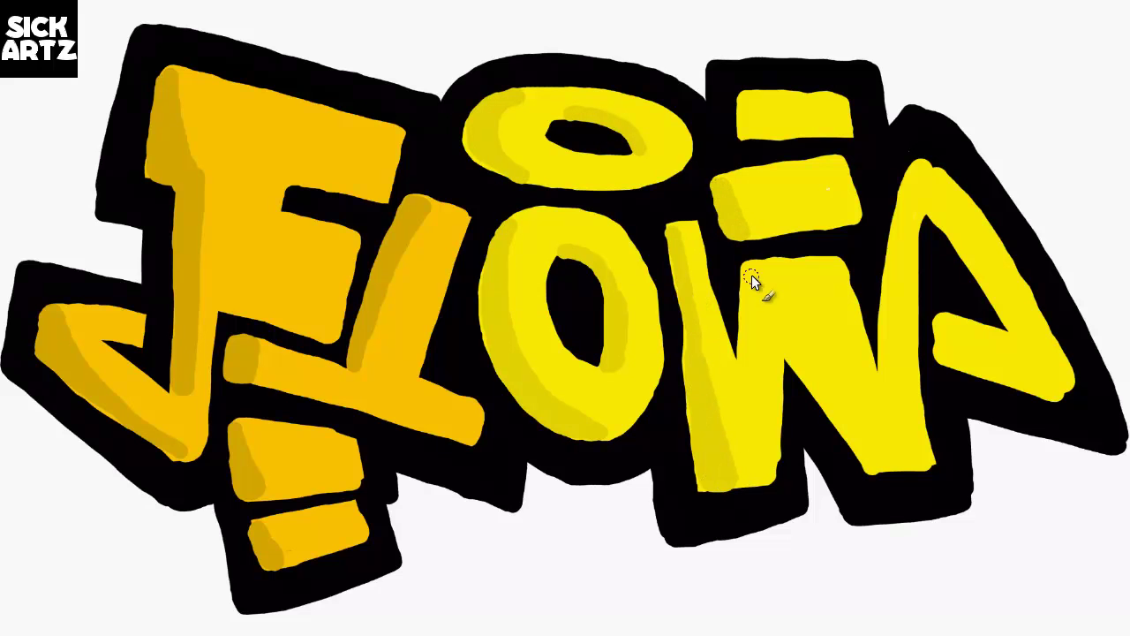
left_click_drag(751, 274, 748, 362)
left_click_drag(818, 399, 881, 455)
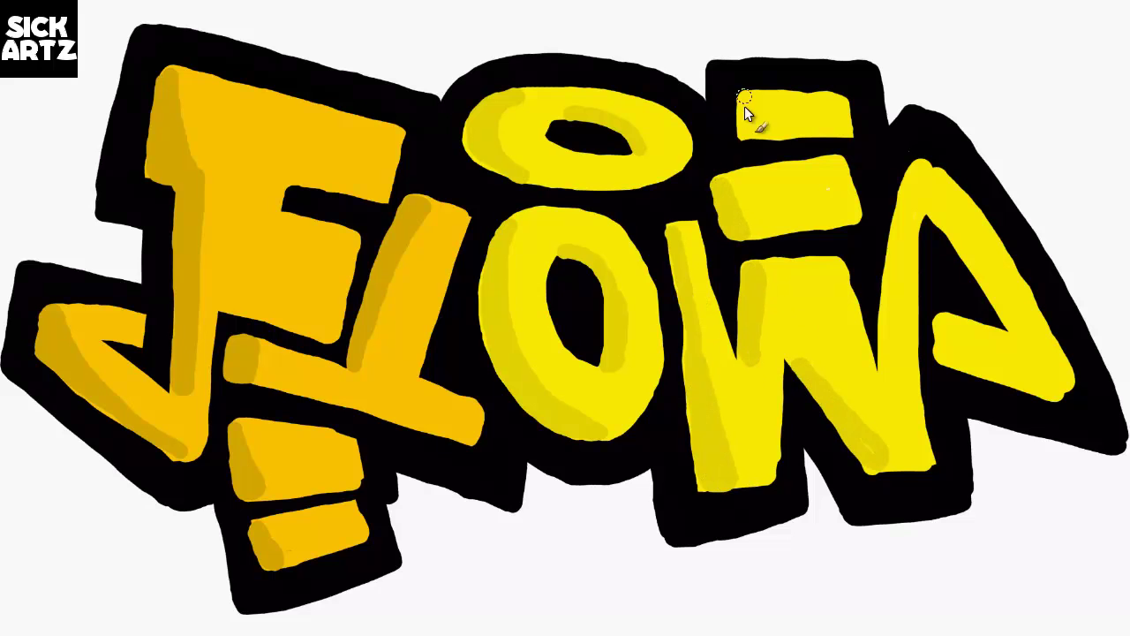
left_click_drag(934, 212, 878, 301)
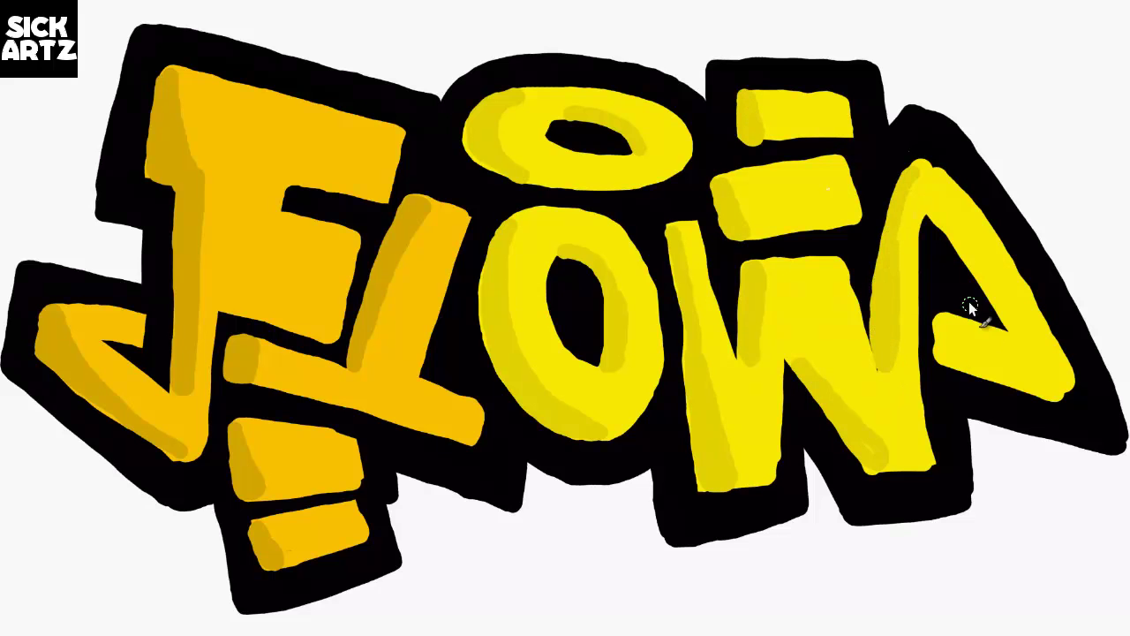
left_click_drag(969, 301, 1009, 331)
left_click_drag(943, 362, 946, 324)
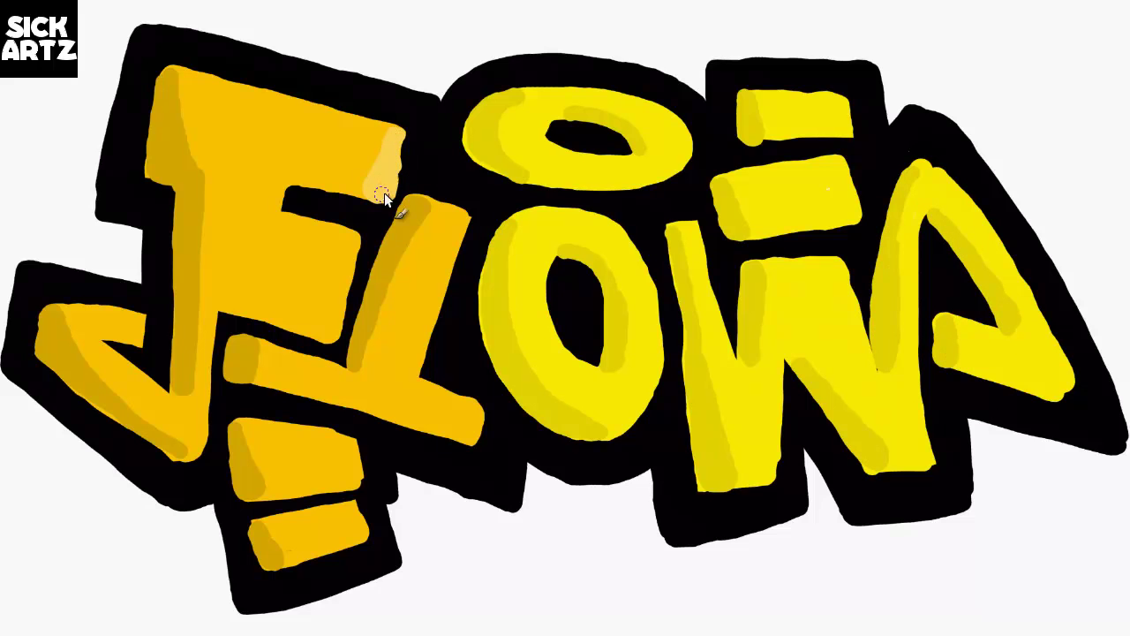
Brush light highlights on the F's corner and stem, the L's stem and the lower block
left_click_drag(283, 184, 272, 211)
left_click_drag(353, 250, 325, 334)
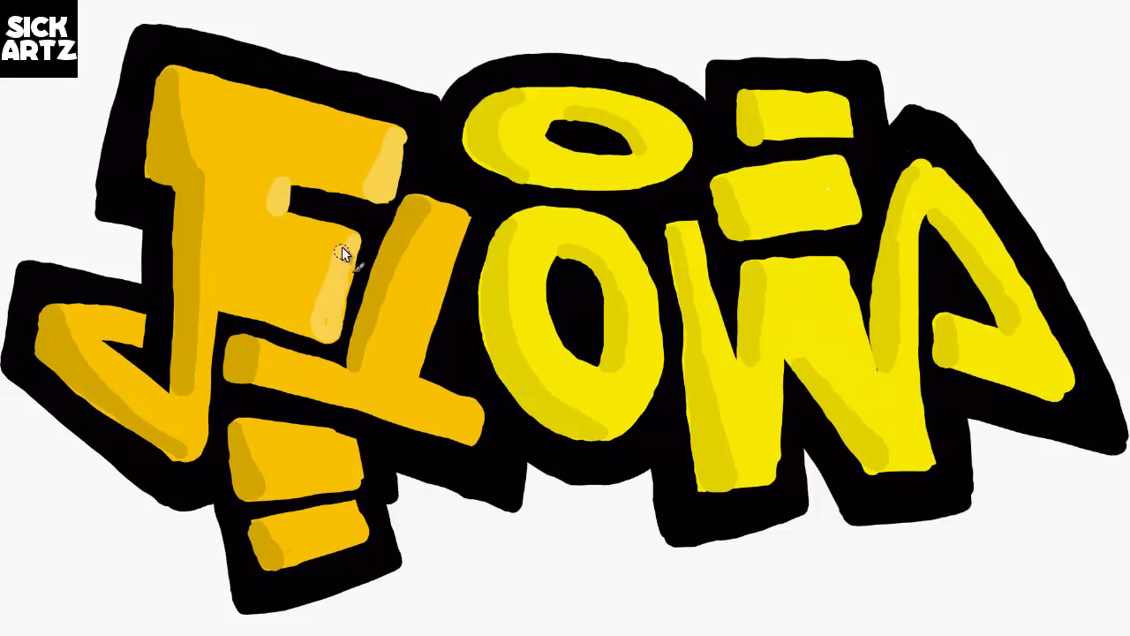
left_click_drag(208, 309, 202, 426)
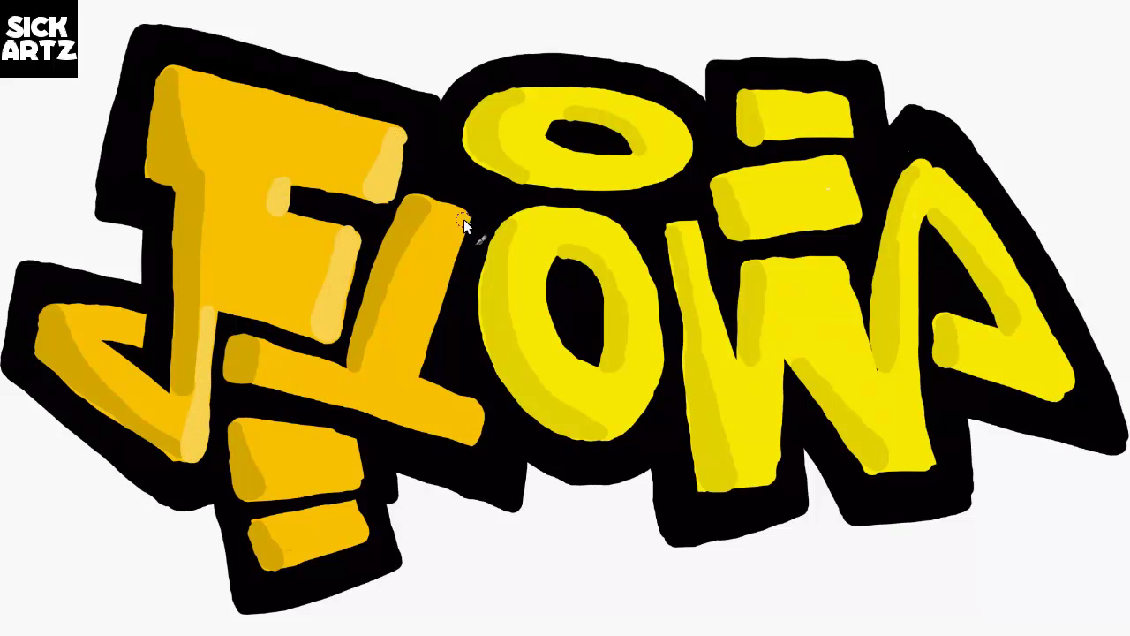
left_click_drag(463, 219, 414, 334)
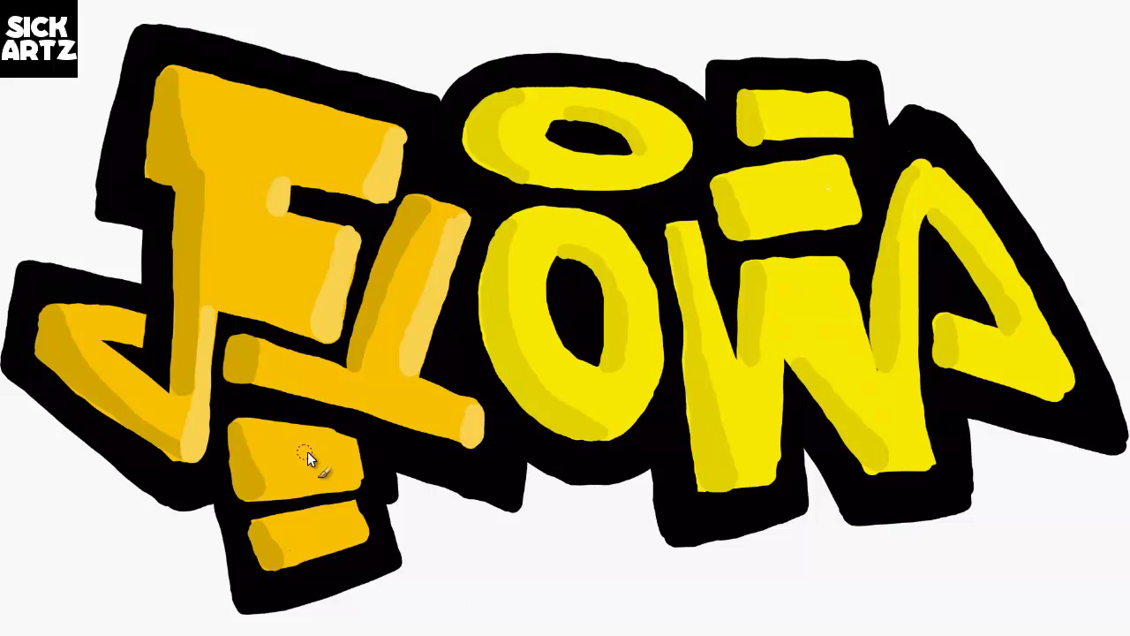
left_click_drag(346, 439, 354, 481)
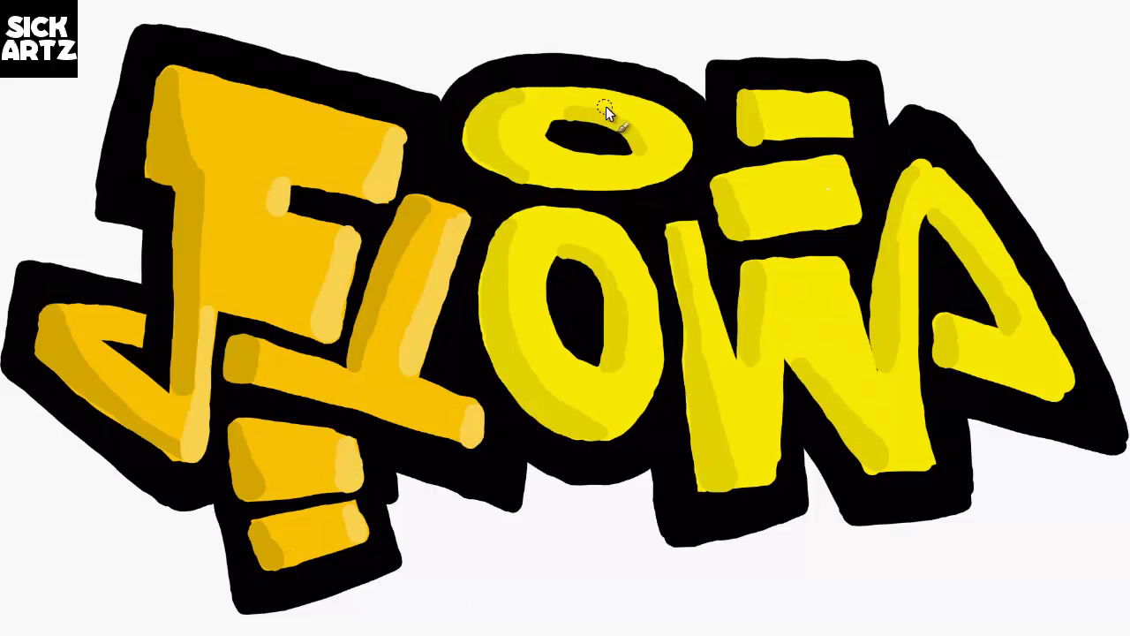
Highlight the O, the W's strokes and the A's arm, then start a thin white border outline
left_click_drag(566, 244, 569, 355)
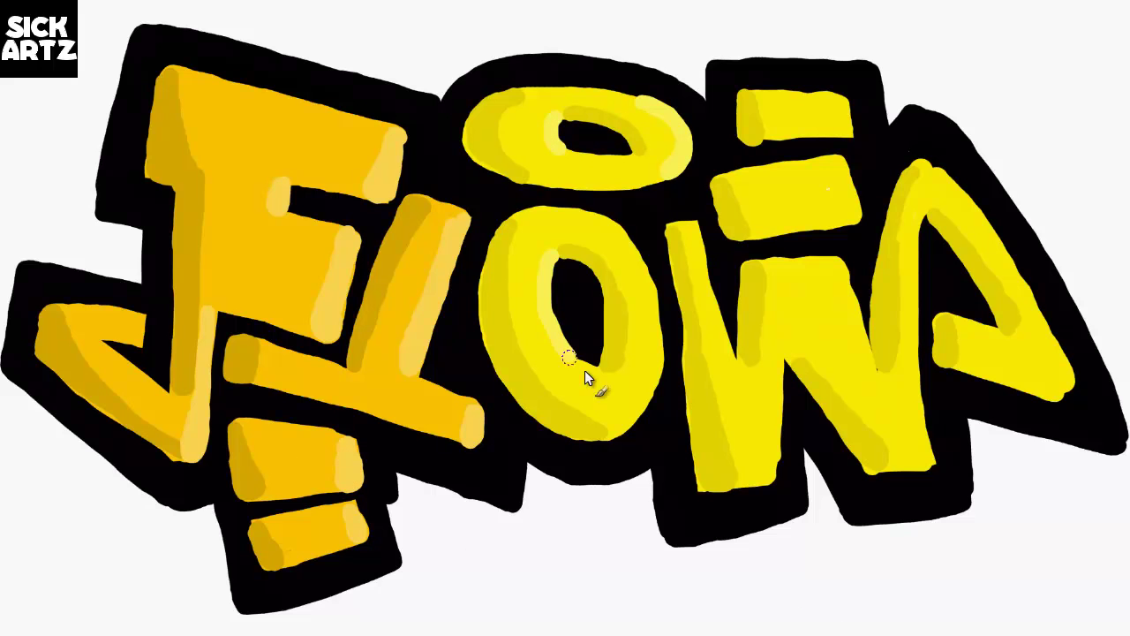
left_click_drag(647, 399, 650, 327)
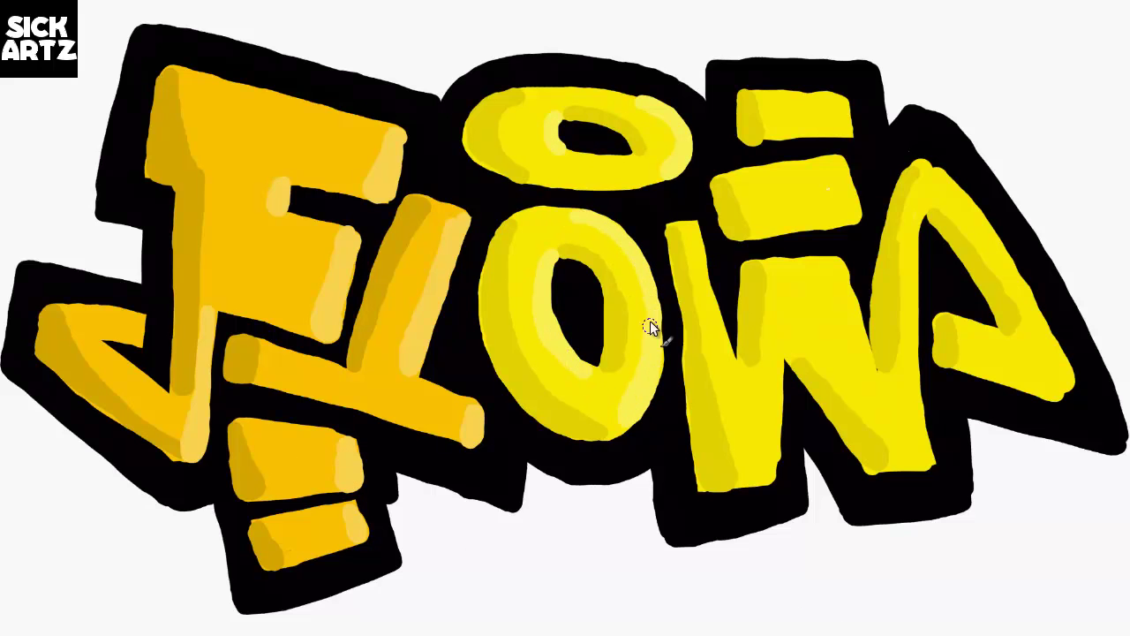
left_click_drag(666, 222, 708, 289)
left_click_drag(767, 324, 769, 476)
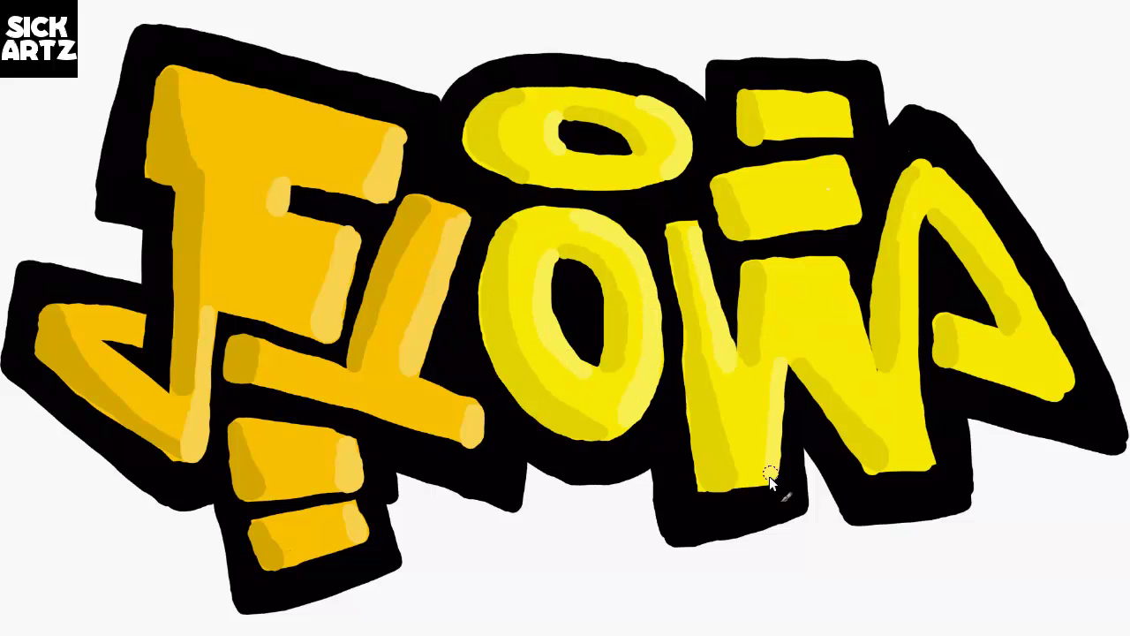
left_click_drag(834, 265, 869, 371)
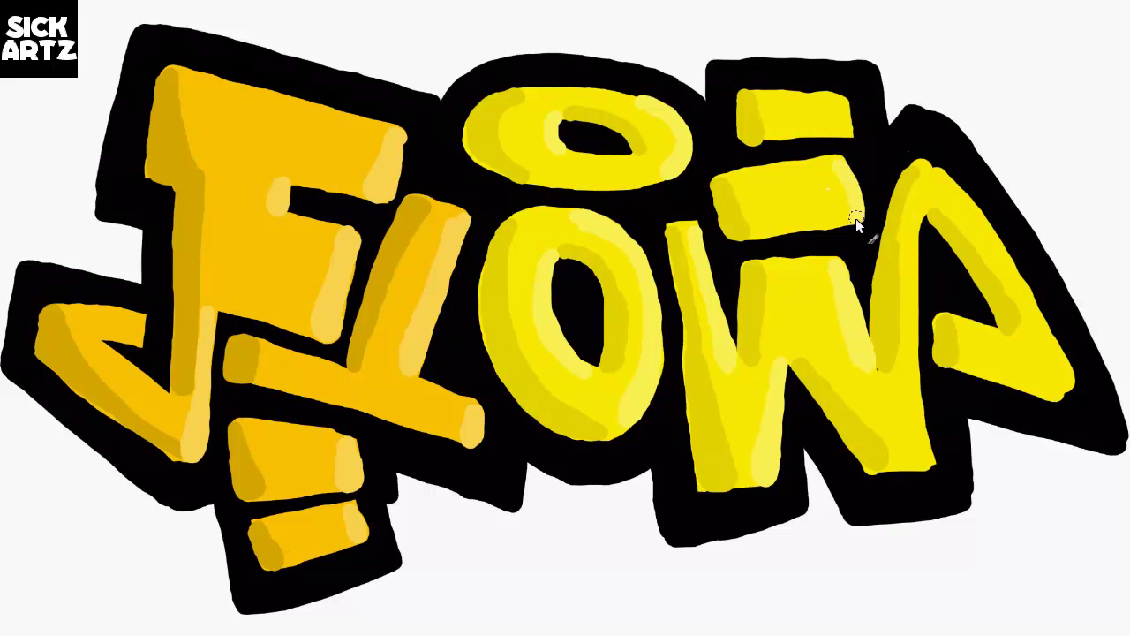
mouse_move(942, 199)
left_mouse_down()
mouse_move(1029, 290)
mouse_move(1044, 353)
left_mouse_up()
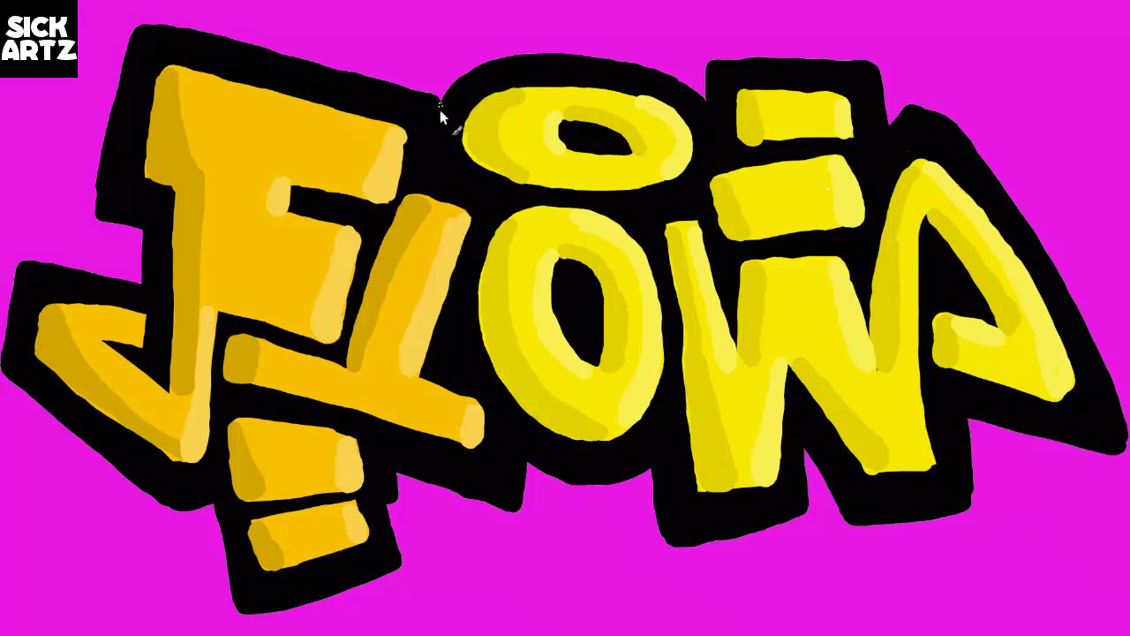
mouse_move(440, 109)
left_mouse_down()
mouse_move(403, 85)
mouse_move(161, 26)
mouse_move(13, 393)
mouse_move(183, 509)
mouse_move(243, 618)
mouse_move(398, 575)
mouse_move(404, 505)
mouse_move(520, 524)
left_mouse_up()
Extend the thin white outline along the bottom, over the O and around the upper right
mouse_move(577, 488)
left_mouse_down()
mouse_move(672, 557)
mouse_move(815, 522)
mouse_move(979, 515)
mouse_move(956, 429)
left_mouse_up()
left_click_drag(442, 102, 621, 58)
mouse_move(704, 70)
left_mouse_down()
mouse_move(757, 57)
mouse_move(882, 84)
mouse_move(1012, 198)
mouse_move(1114, 397)
mouse_move(968, 426)
left_mouse_up()
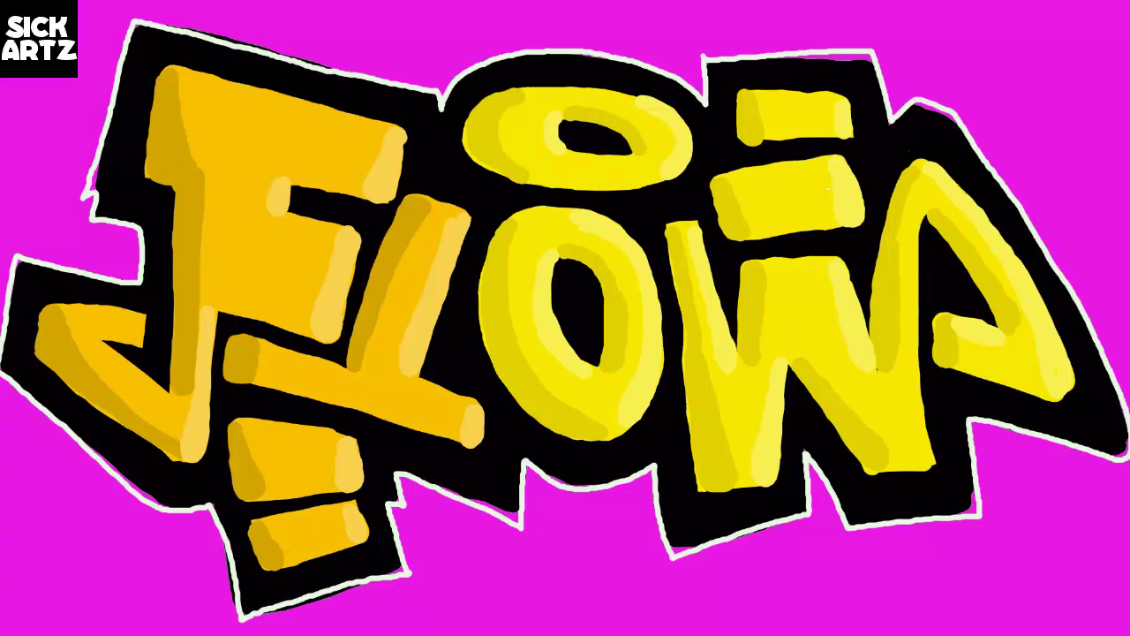
mouse_move(97, 133)
left_mouse_down()
mouse_move(40, 221)
mouse_move(137, 234)
mouse_move(84, 186)
mouse_move(103, 141)
left_mouse_up()
Build solid white cloud puffs left of the F and at the bottom left
mouse_move(88, 206)
left_mouse_down()
mouse_move(132, 256)
mouse_move(77, 179)
left_mouse_up()
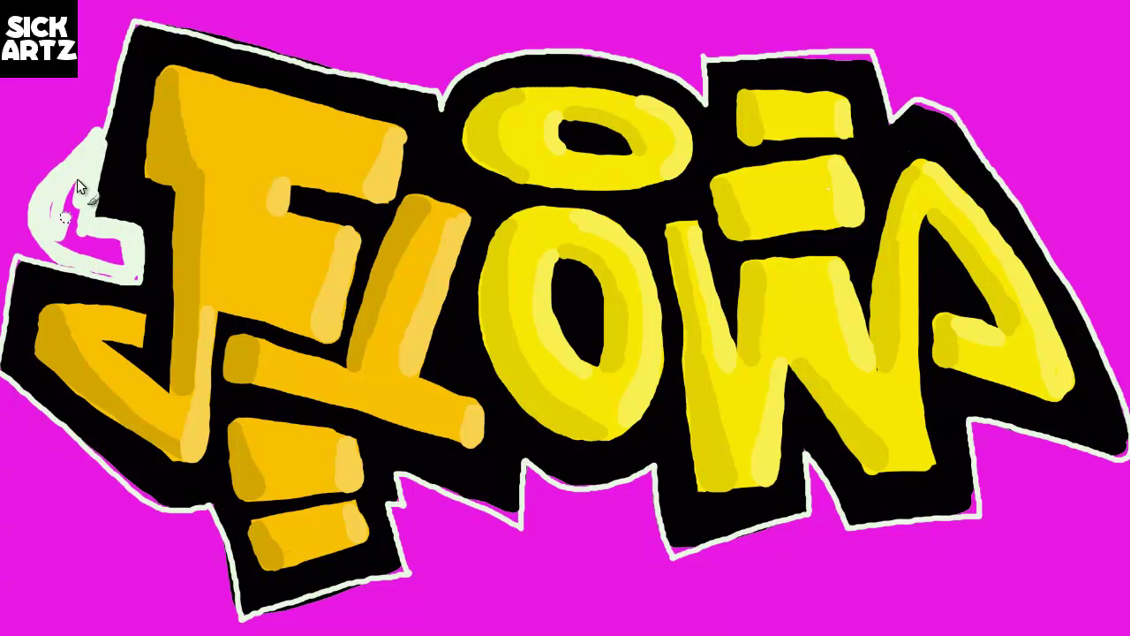
left_click_drag(107, 234, 63, 226)
left_click_drag(108, 474, 218, 579)
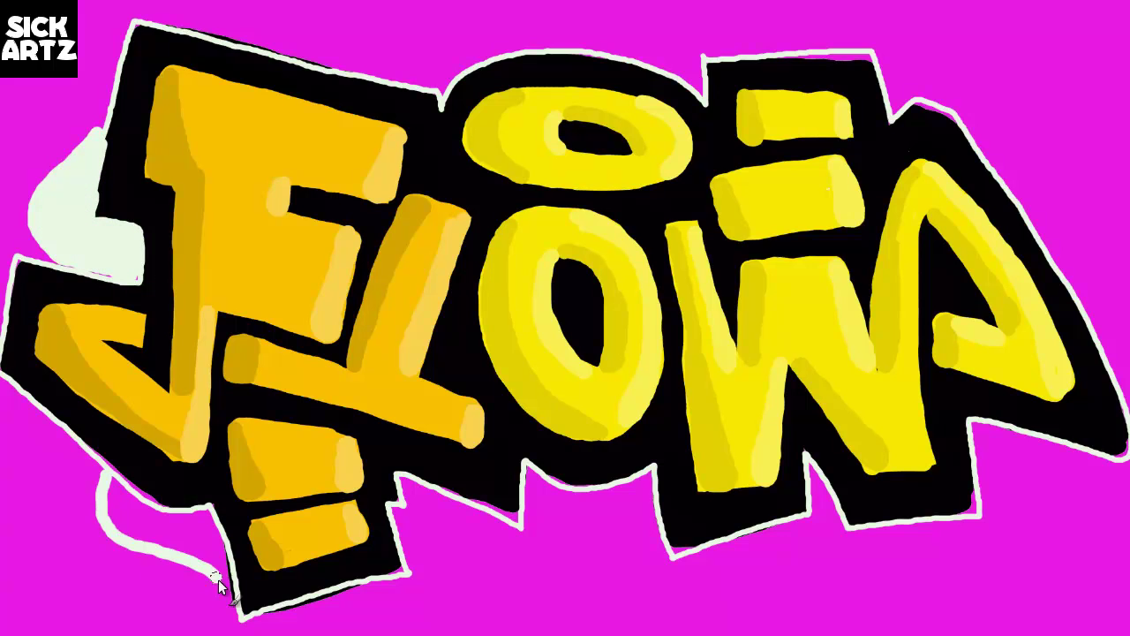
mouse_move(152, 514)
left_mouse_down()
mouse_move(220, 585)
mouse_move(124, 503)
mouse_move(142, 530)
mouse_move(209, 543)
left_mouse_up()
Paint white cloud puffs above the F, L, O and W and a solid puff below the L
mouse_move(521, 49)
left_mouse_down()
mouse_move(354, 48)
mouse_move(439, 87)
left_mouse_up()
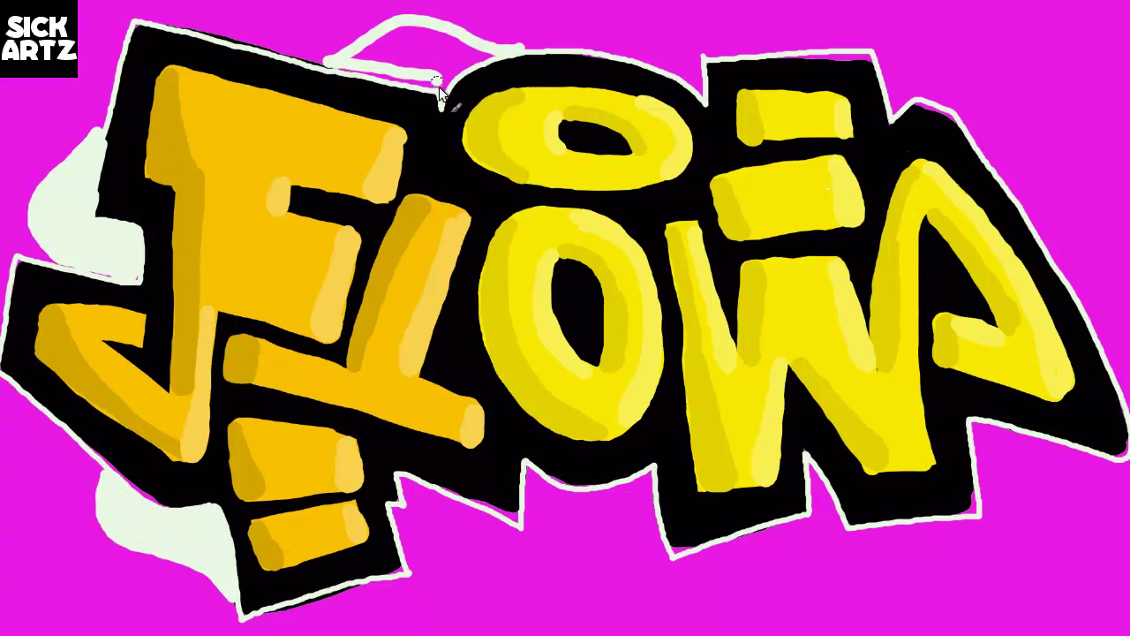
mouse_move(483, 51)
left_mouse_down()
mouse_move(371, 73)
mouse_move(421, 67)
mouse_move(411, 55)
mouse_move(424, 40)
left_mouse_up()
mouse_move(655, 44)
left_mouse_down()
mouse_move(879, 71)
mouse_move(775, 57)
mouse_move(810, 48)
mouse_move(664, 45)
mouse_move(693, 77)
left_mouse_up()
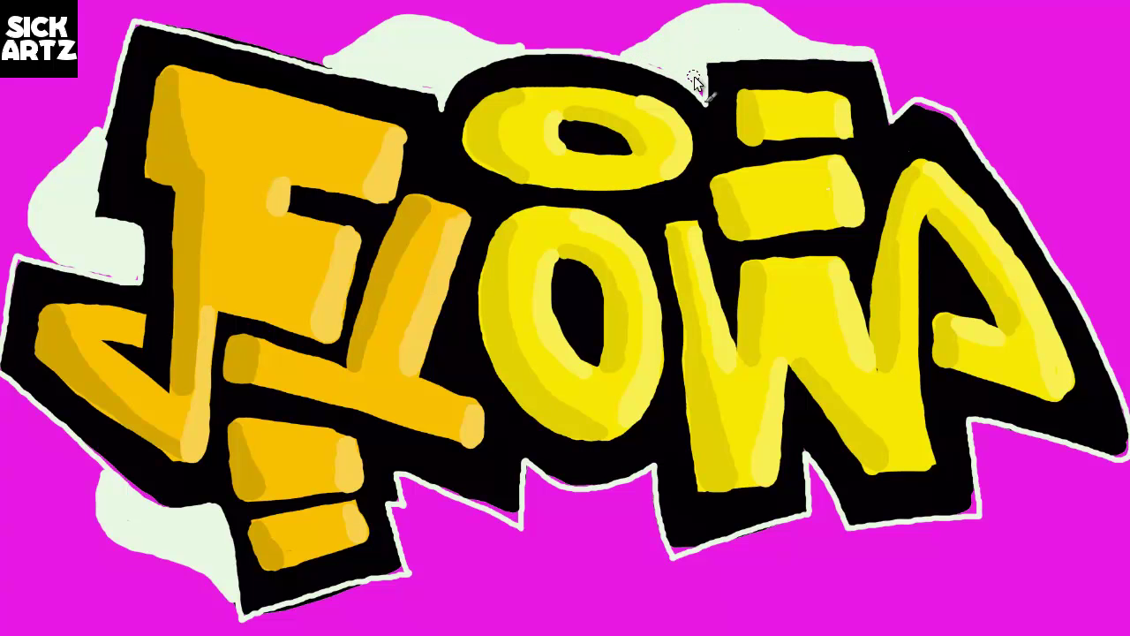
left_click_drag(398, 541, 550, 494)
mouse_move(405, 541)
left_mouse_down()
mouse_move(556, 496)
mouse_move(436, 501)
mouse_move(406, 521)
mouse_move(414, 543)
mouse_move(519, 565)
mouse_move(545, 533)
left_mouse_up()
mouse_move(525, 484)
left_mouse_down()
mouse_move(441, 512)
mouse_move(450, 530)
mouse_move(547, 529)
left_mouse_up()
left_click_drag(424, 500, 441, 529)
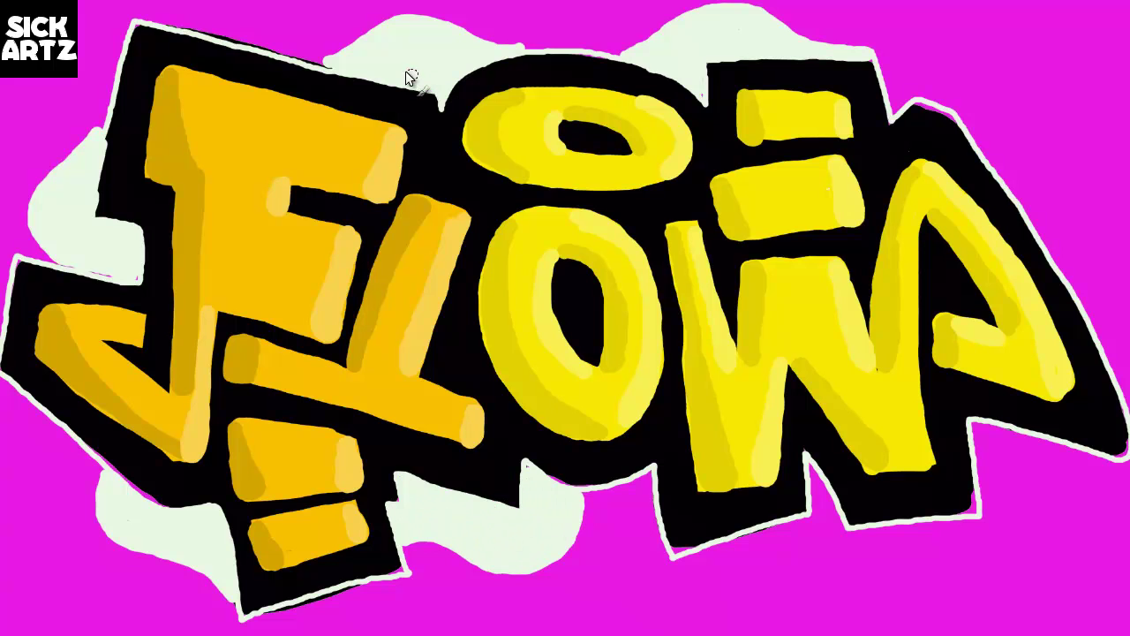
Add a white cloud puff below the W and extend the cloud along the upper-right edge
left_click_drag(688, 559, 905, 532)
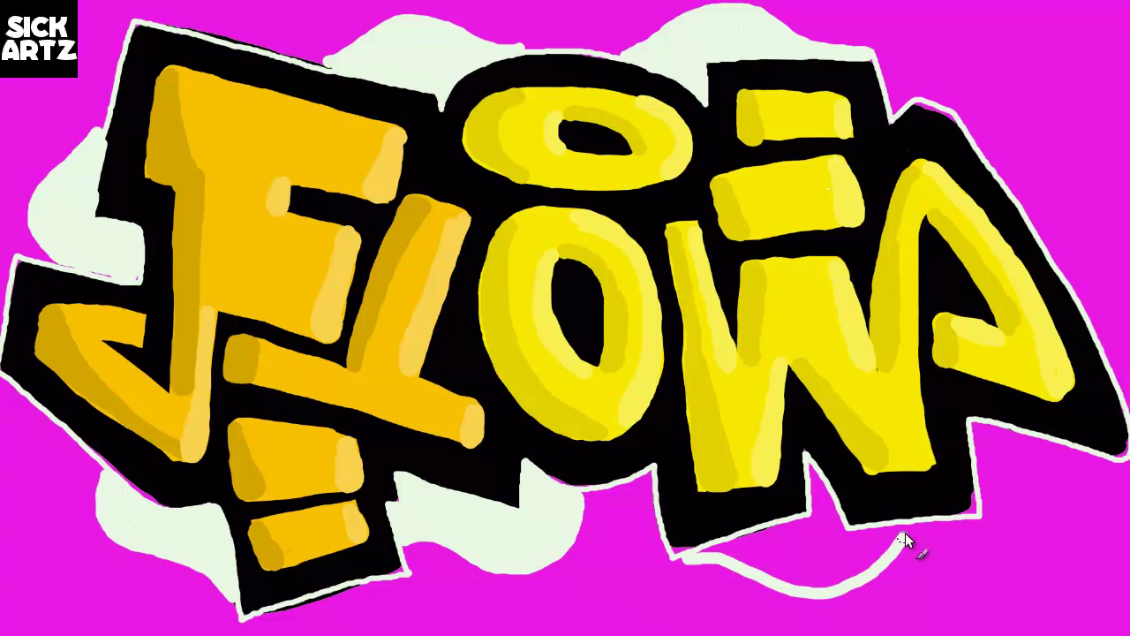
left_click_drag(834, 496, 807, 466)
mouse_move(813, 521)
left_mouse_down()
mouse_move(726, 554)
mouse_move(757, 574)
mouse_move(888, 539)
mouse_move(820, 514)
left_mouse_up()
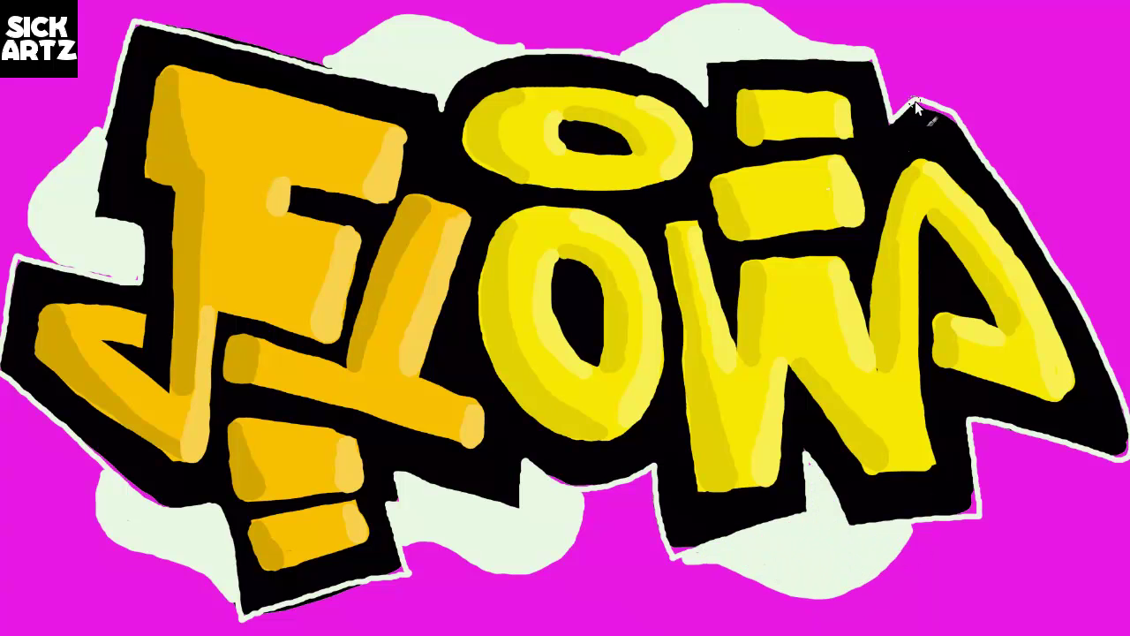
mouse_move(966, 122)
left_mouse_down()
mouse_move(1015, 157)
mouse_move(1104, 265)
mouse_move(1038, 159)
mouse_move(1057, 180)
mouse_move(1022, 171)
mouse_move(1089, 273)
mouse_move(1094, 234)
left_mouse_up()
Draw black motion lines left of the F and at upper right, then sketch a small F tag
mouse_move(96, 106)
left_mouse_down()
mouse_move(88, 216)
mouse_move(124, 240)
left_mouse_up()
mouse_move(927, 87)
left_mouse_down()
mouse_move(1028, 189)
mouse_move(951, 78)
left_mouse_up()
left_click_drag(971, 95, 1025, 163)
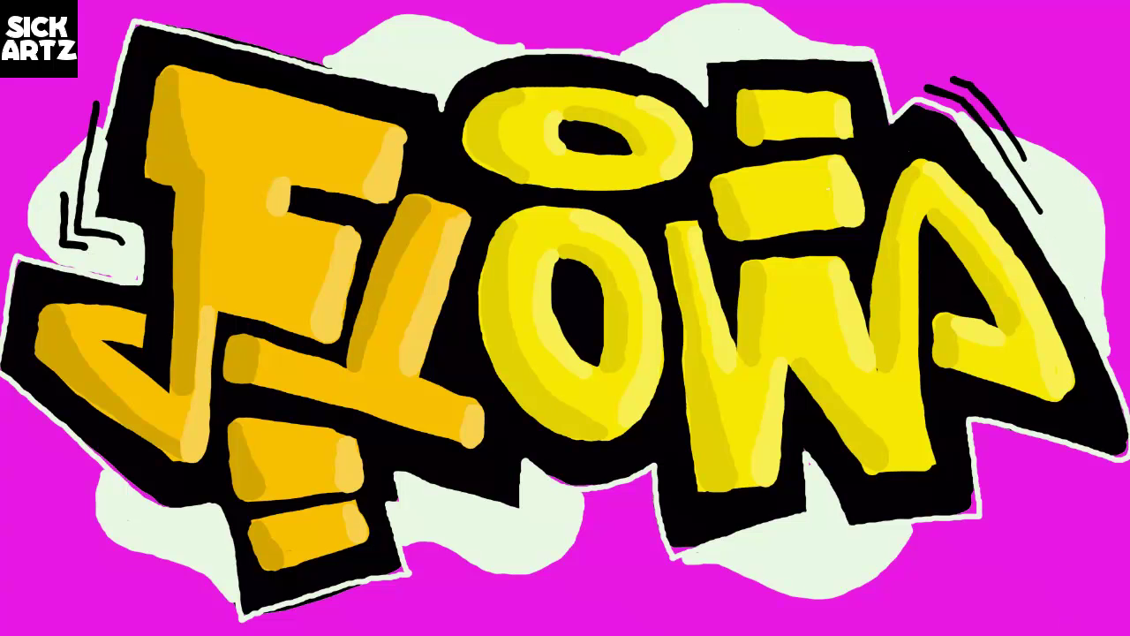
mouse_move(174, 169)
left_mouse_down()
mouse_move(216, 115)
mouse_move(192, 123)
left_mouse_up()
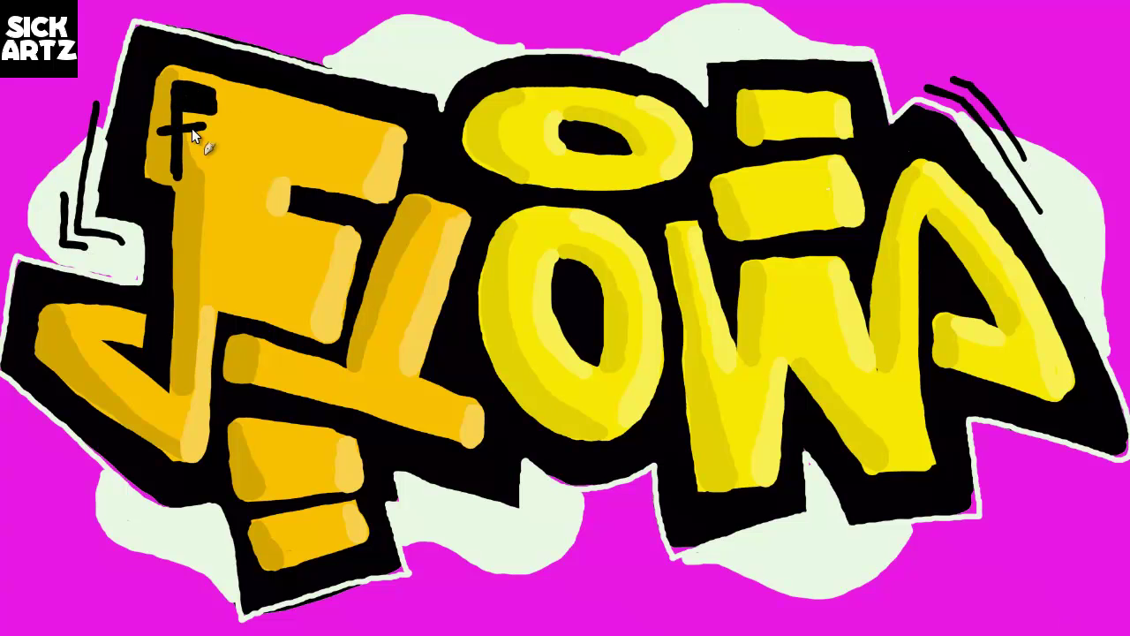
left_click_drag(226, 88, 245, 168)
Complete the black tag on the F to read 'FLOW' and sign 'SICK ARTZ' below the W
mouse_move(258, 117)
left_mouse_down()
mouse_move(265, 142)
mouse_move(329, 152)
left_mouse_up()
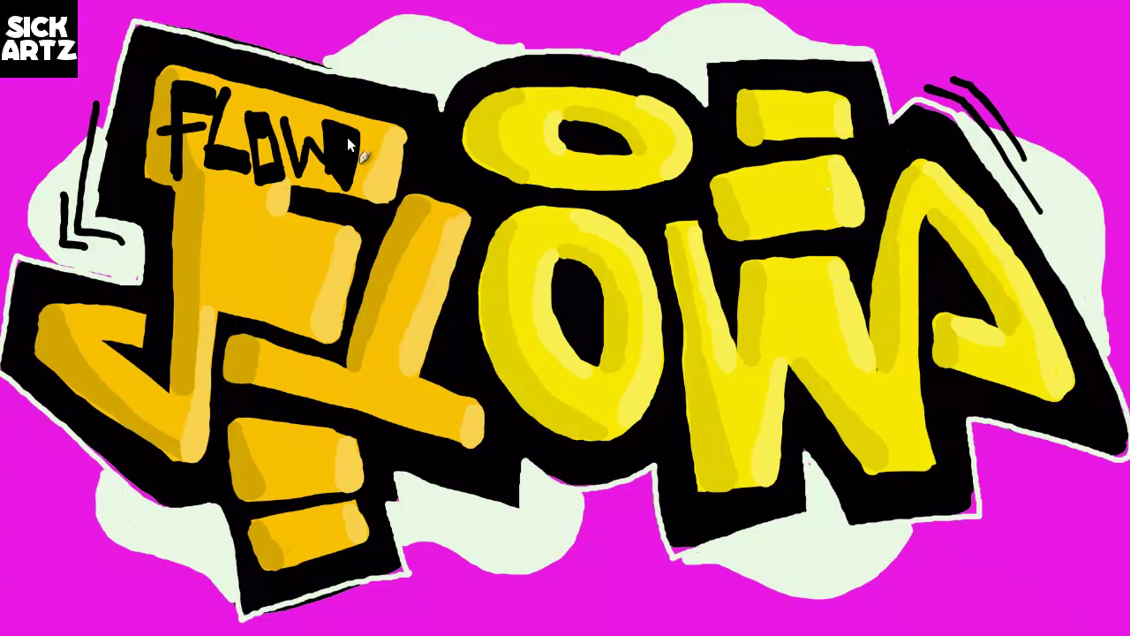
left_click_drag(1015, 438, 1007, 468)
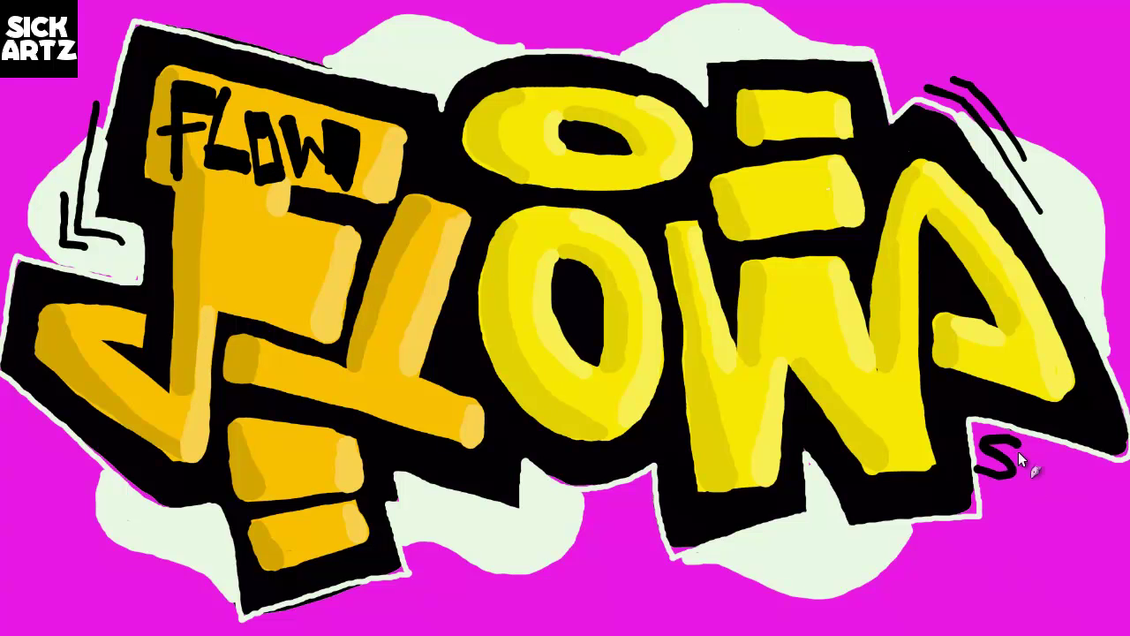
left_click_drag(1077, 467, 1119, 541)
left_click_drag(1024, 441, 1045, 466)
left_click_drag(998, 501, 1040, 568)
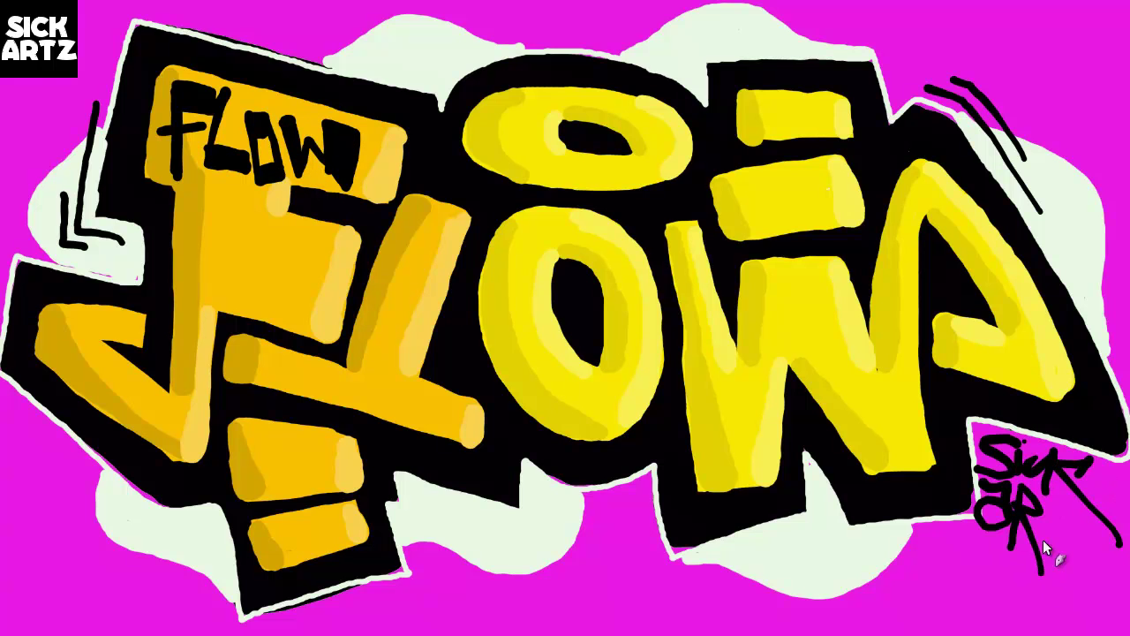
left_click_drag(1067, 499, 1119, 529)
left_click_drag(964, 536, 1081, 561)
key("ctrl+minus")
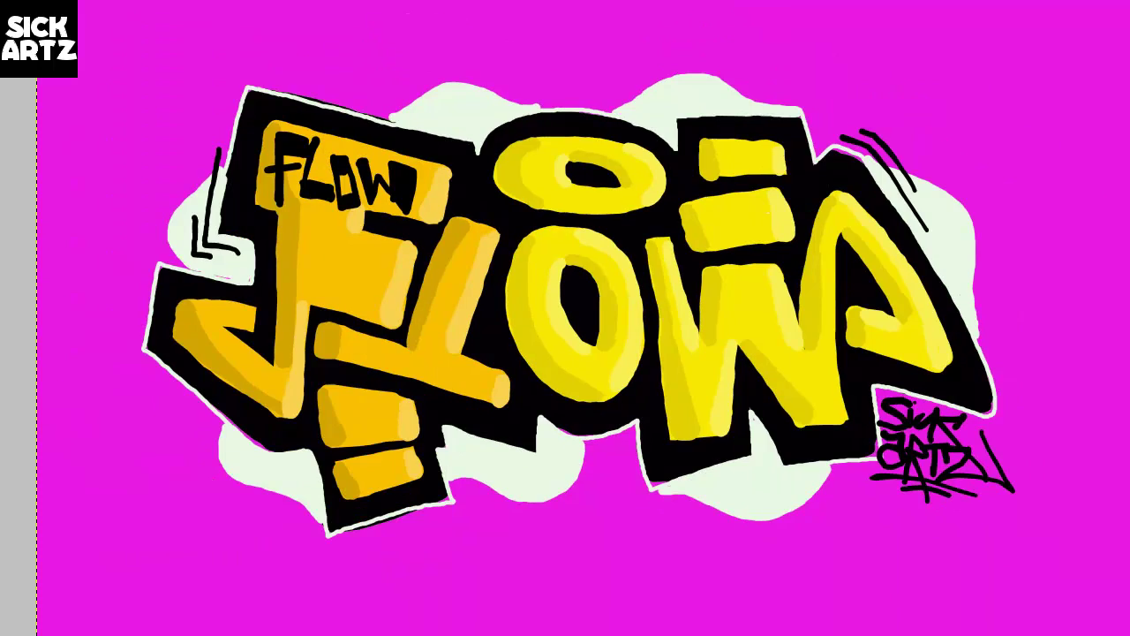